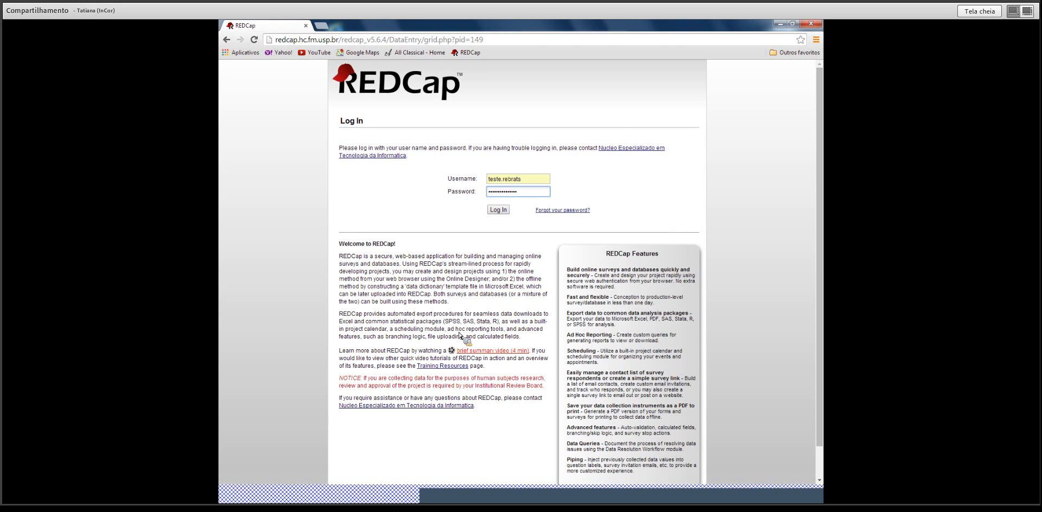
Submit the login credentials to enter the Registro Multicentrico de DCEI Add / Edit Records page.
click(499, 210)
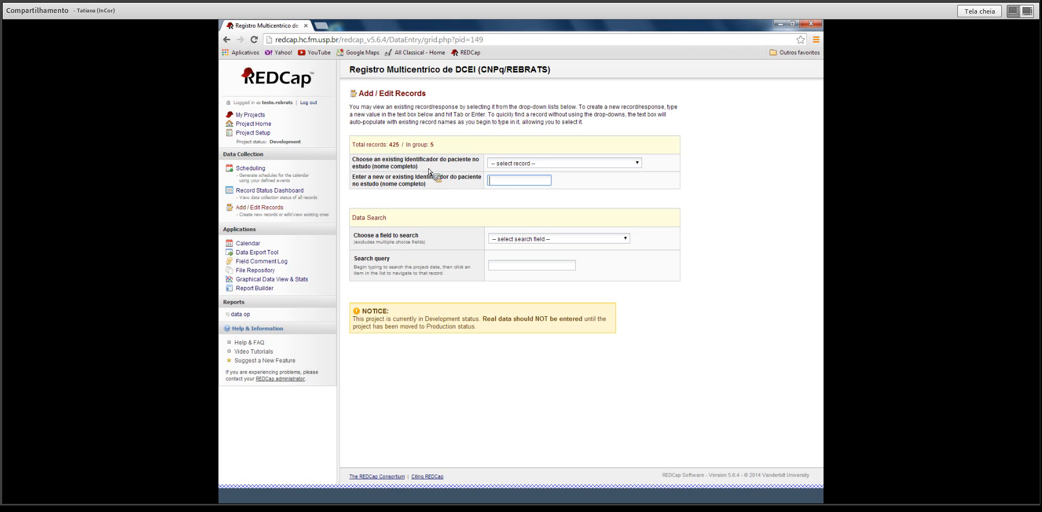
Add a new record under the patient's name and open its Avaliacao Pre-Operatoria Dados Demograficos form.
key(Return)
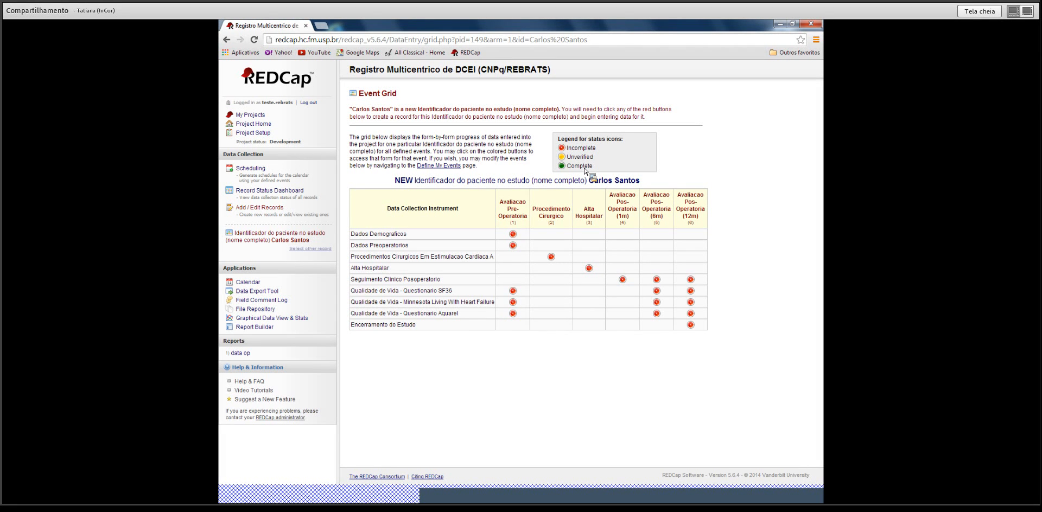
click(513, 235)
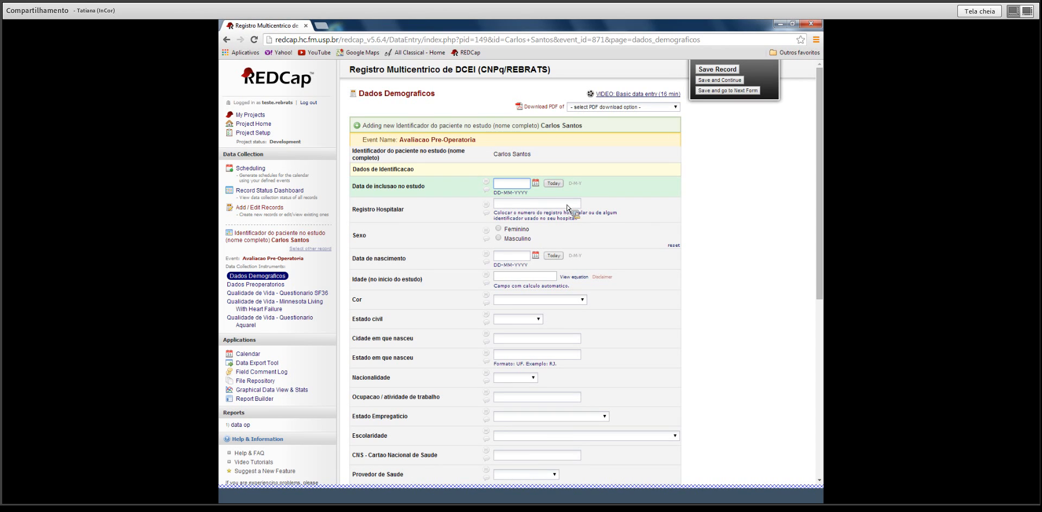
Set inclusion date 01-08-2014, enter the hospital registration number, and choose sex Feminino.
click(560, 186)
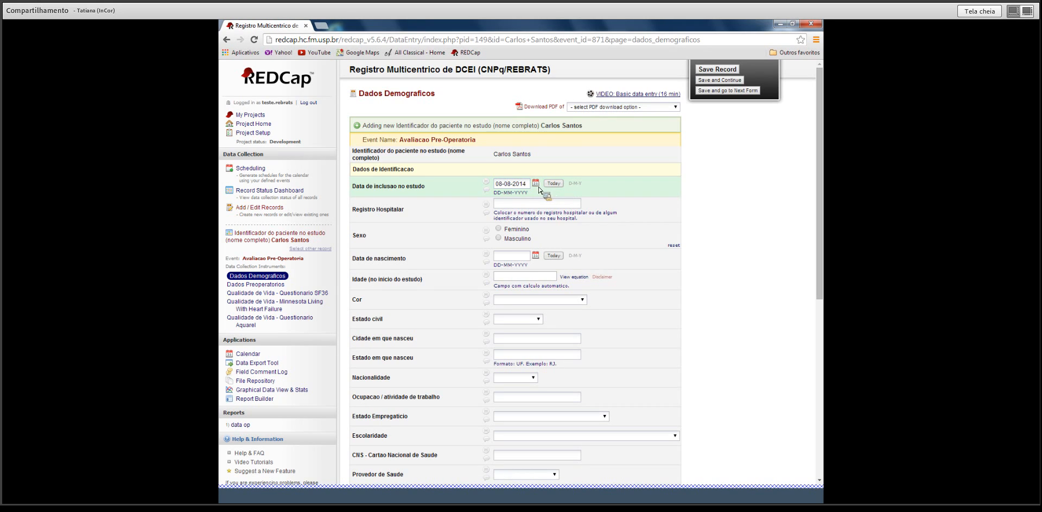
click(537, 186)
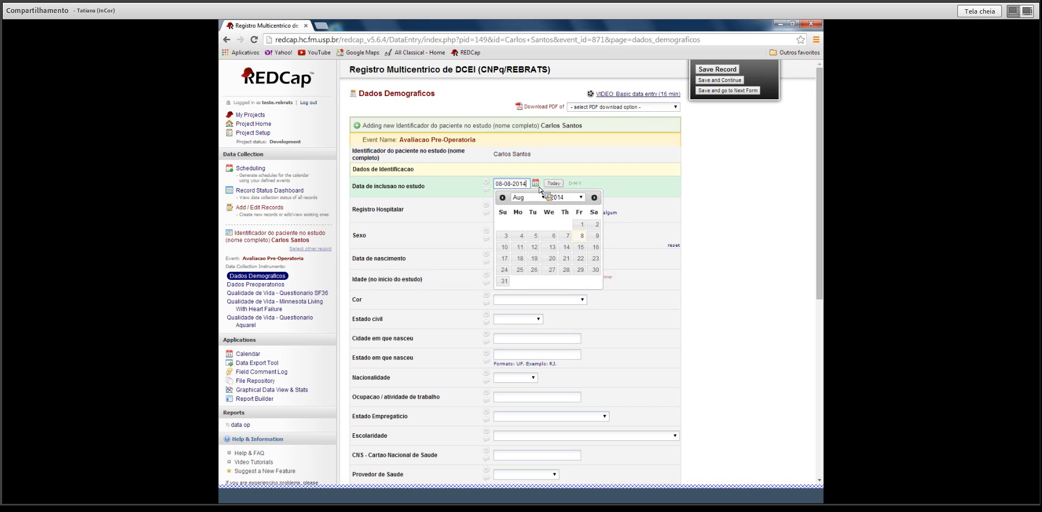
click(580, 224)
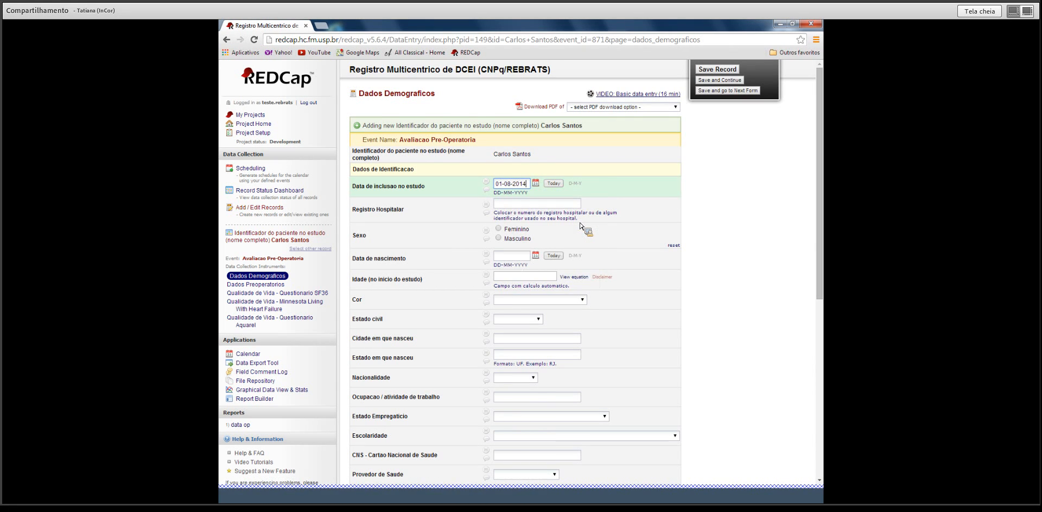
click(509, 205)
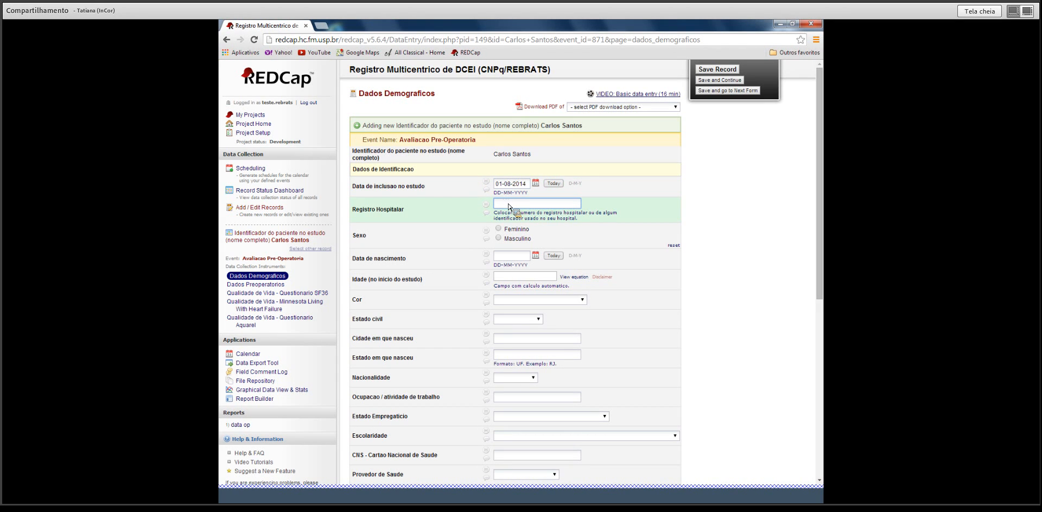
click(498, 229)
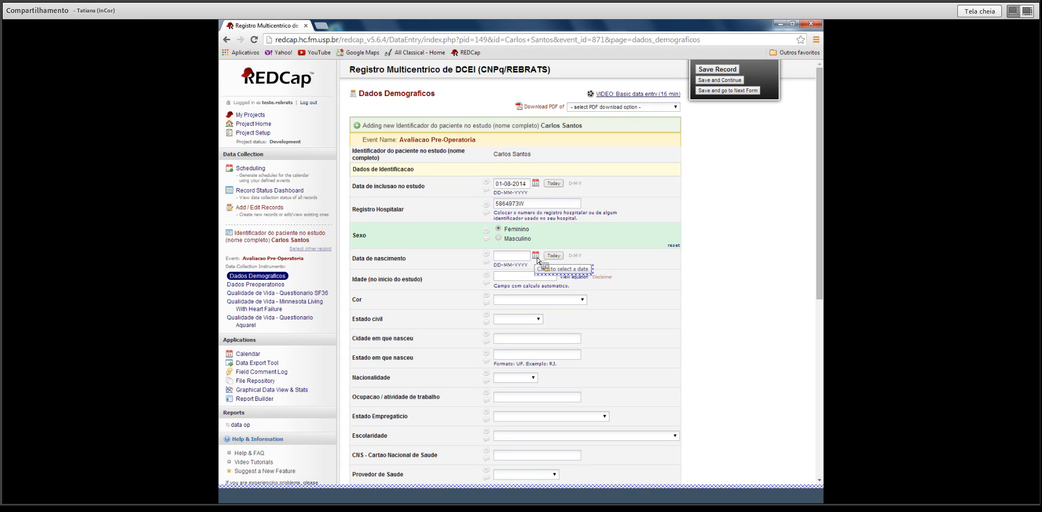
Enter birth date 01-06-1979 and check the age calculates to 35.
click(518, 258)
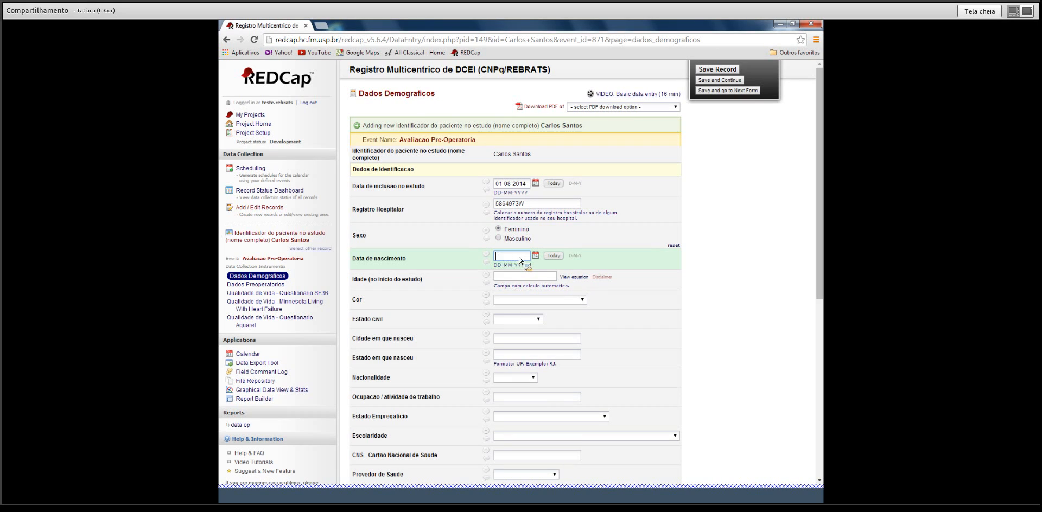
key(Tab)
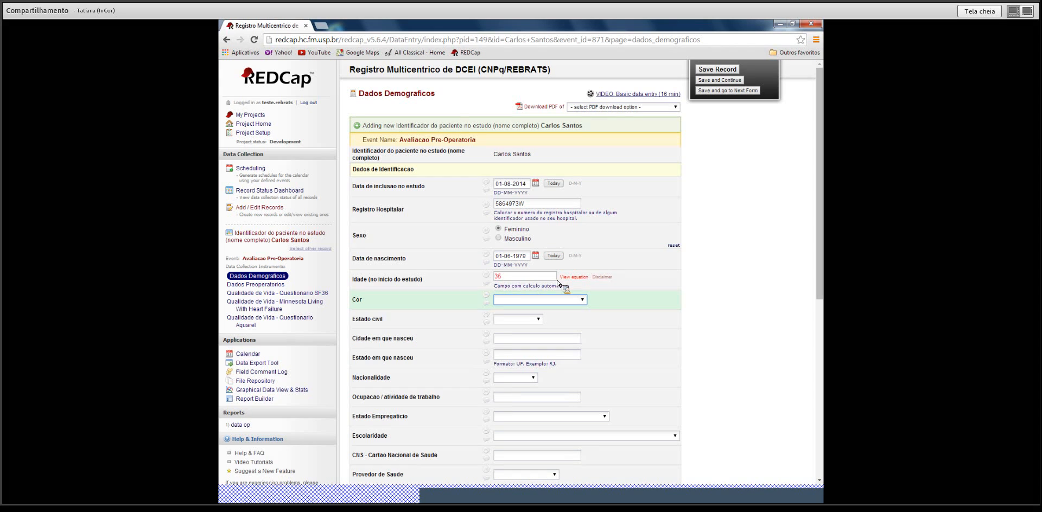
click(576, 279)
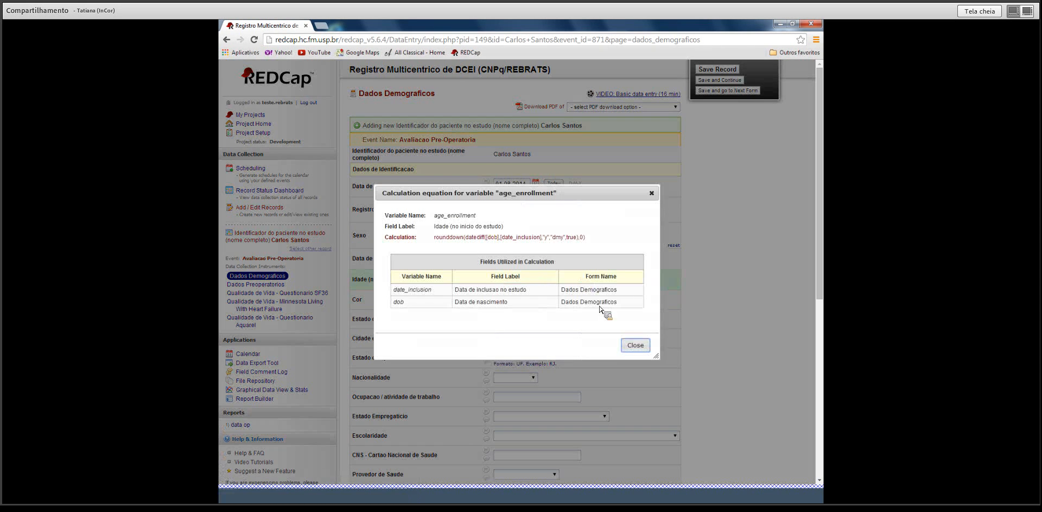
click(630, 346)
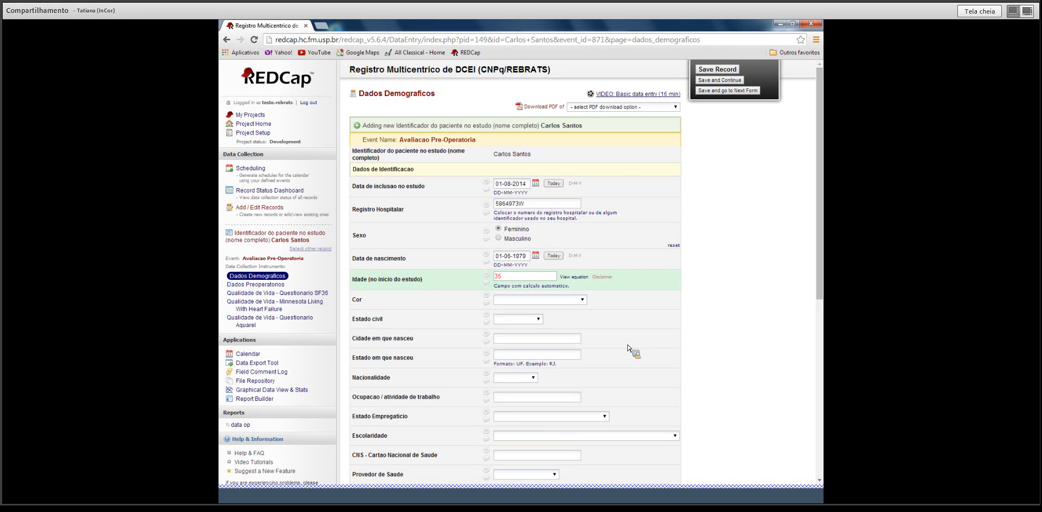
Set Cor to Branco and Estado civil to Casado.
click(582, 300)
click(550, 317)
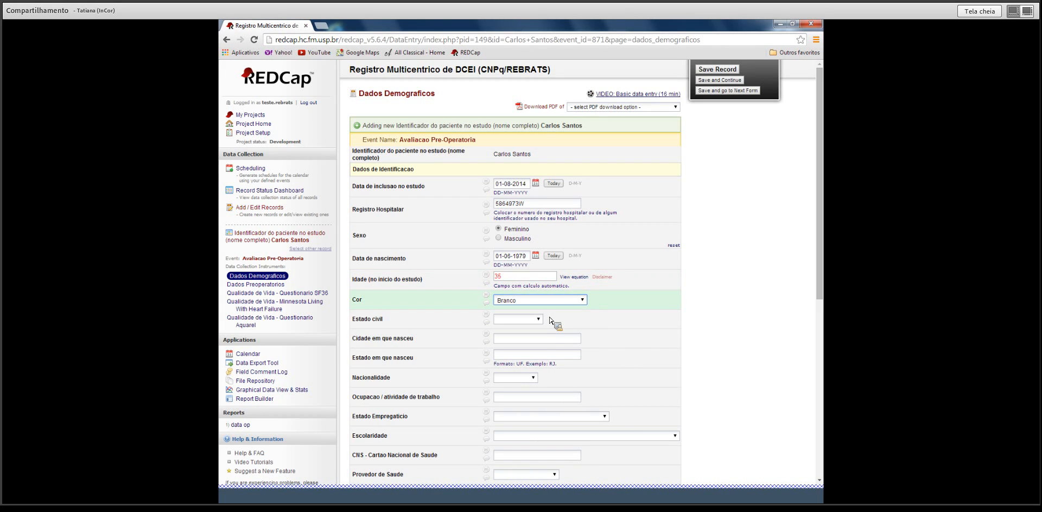
click(537, 319)
click(524, 341)
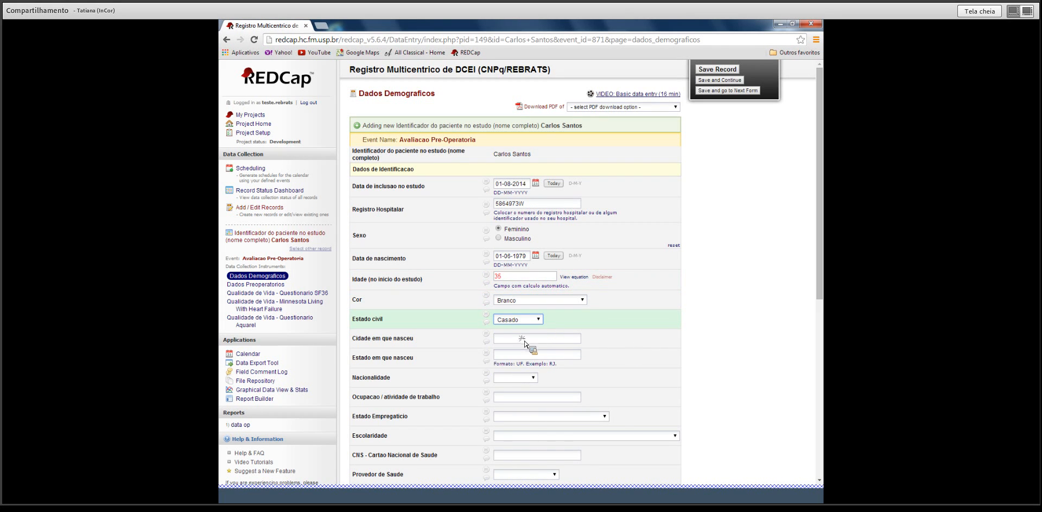
Set the Dados Demograficos form status to Complete and save the record.
scroll(524, 342, down, 5)
scroll(563, 353, down, 1)
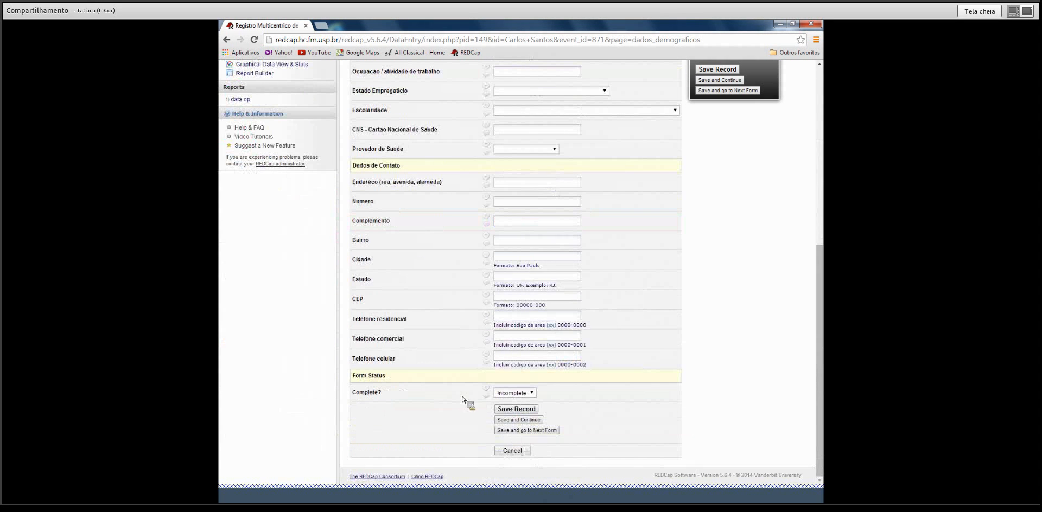
click(533, 394)
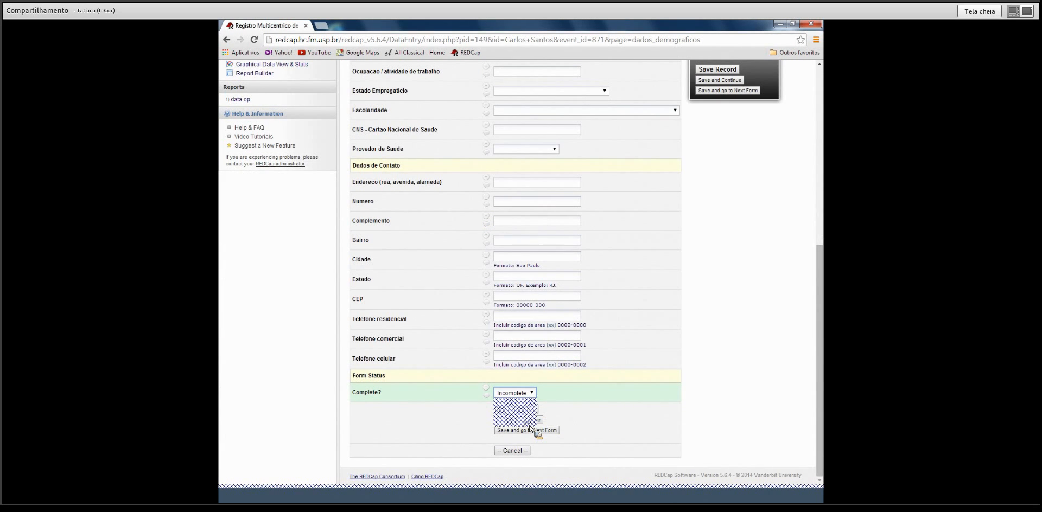
click(529, 423)
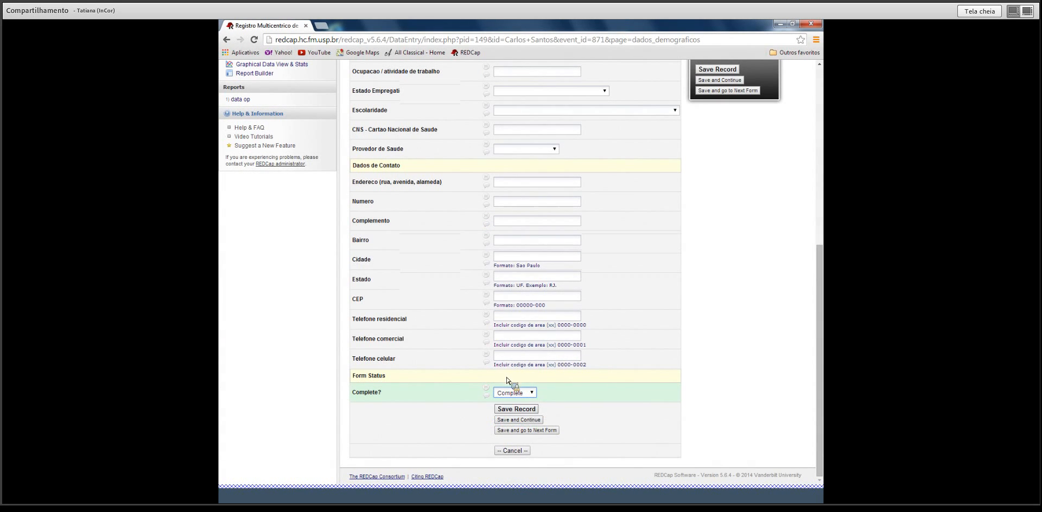
click(530, 410)
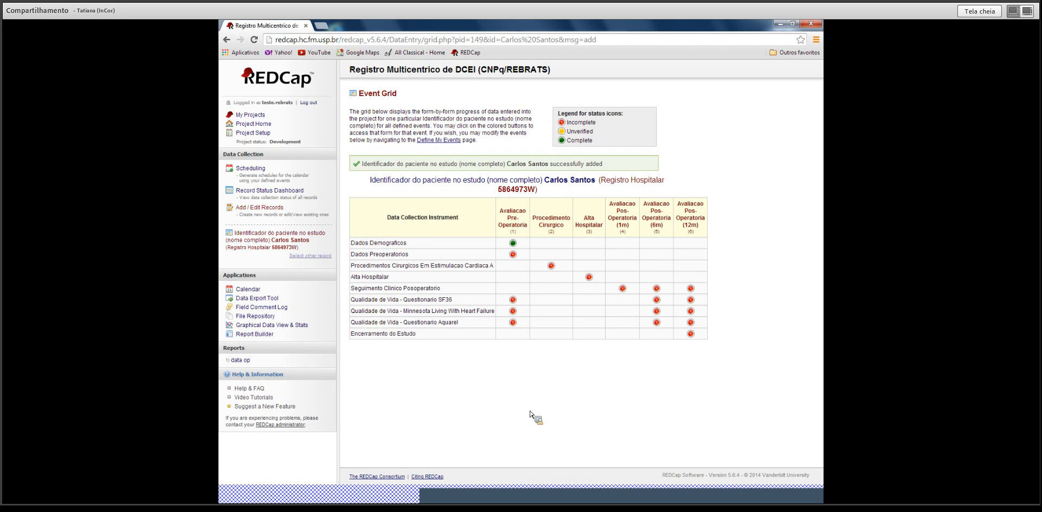
On the Dados Preoperatorios form, set date 06-08-2014 and admission type Eletiva.
click(513, 254)
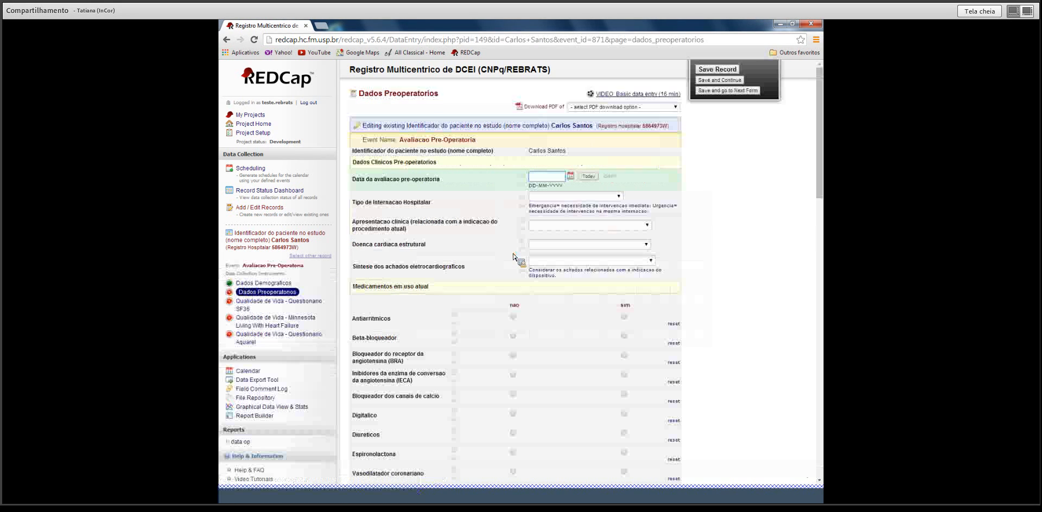
click(573, 178)
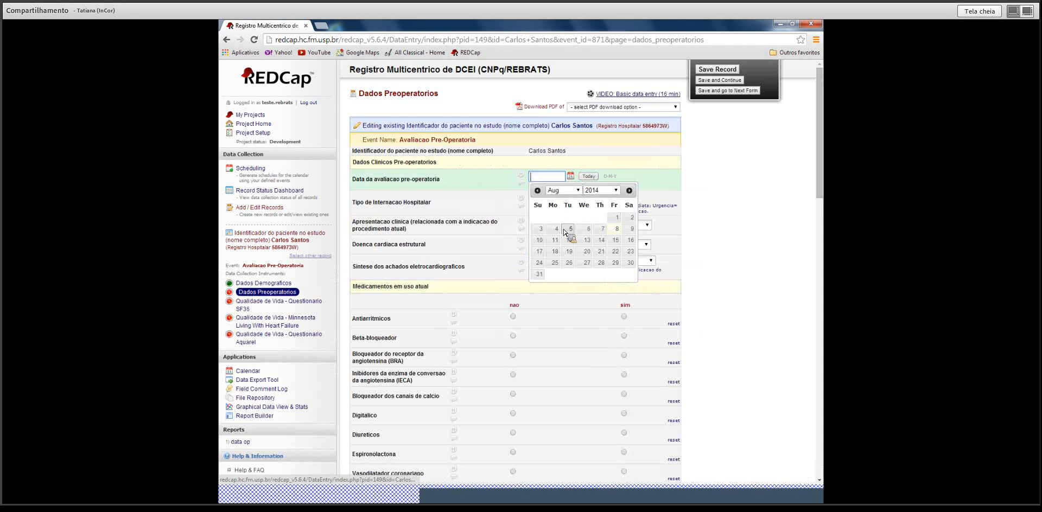
click(590, 228)
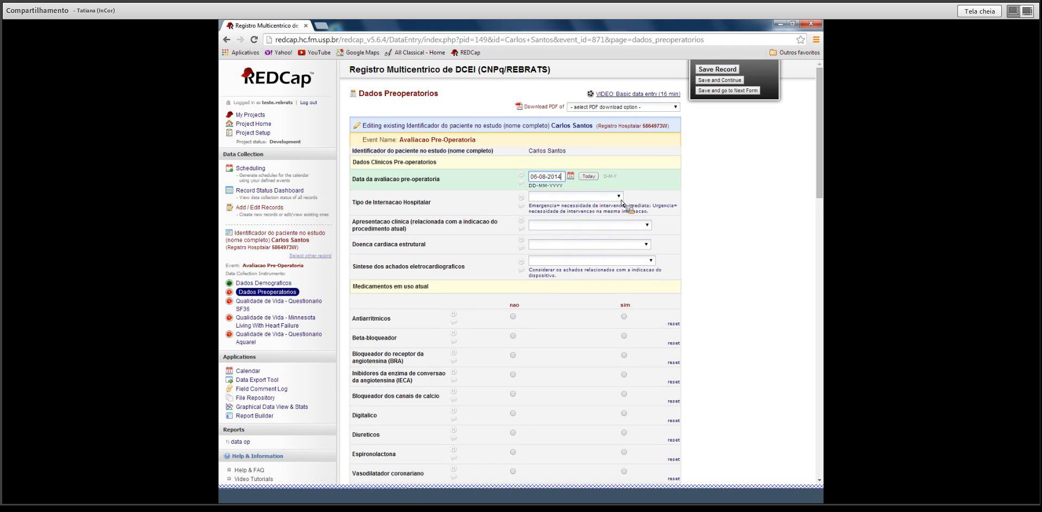
click(618, 196)
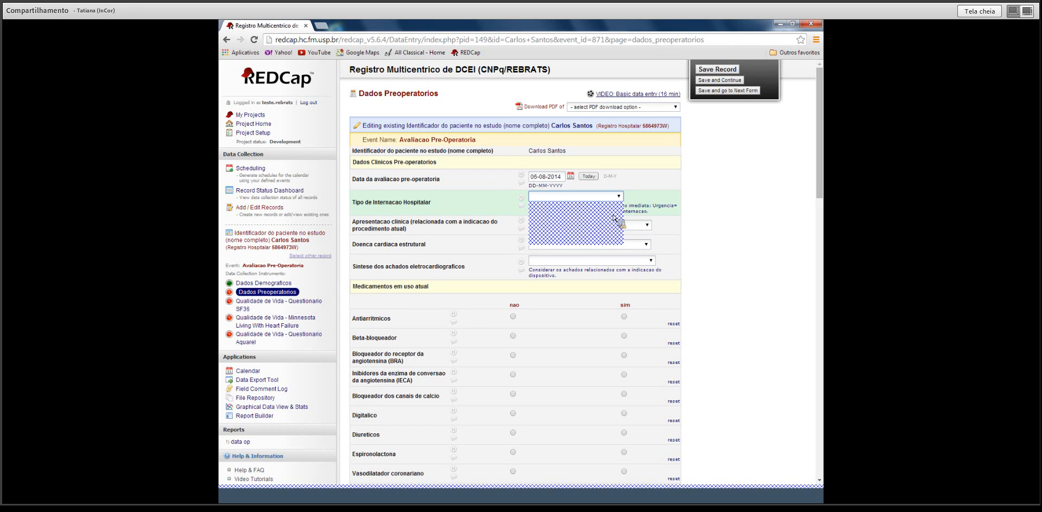
click(613, 218)
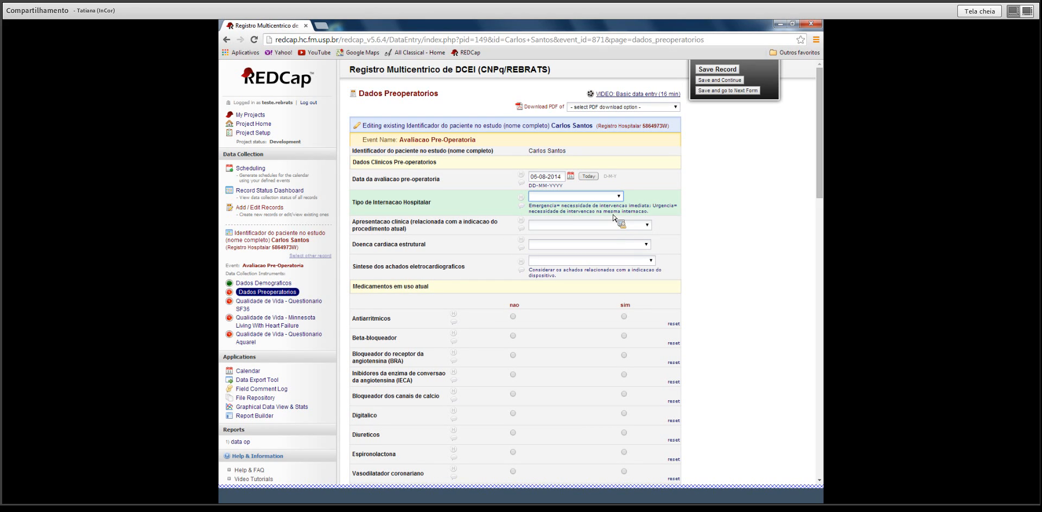
Choose Palpitacoes, Cardiomiopatia hipertrofica nao obstrutiva, and ECG summary BAV avancado / bloqueios intraventriculares.
click(621, 225)
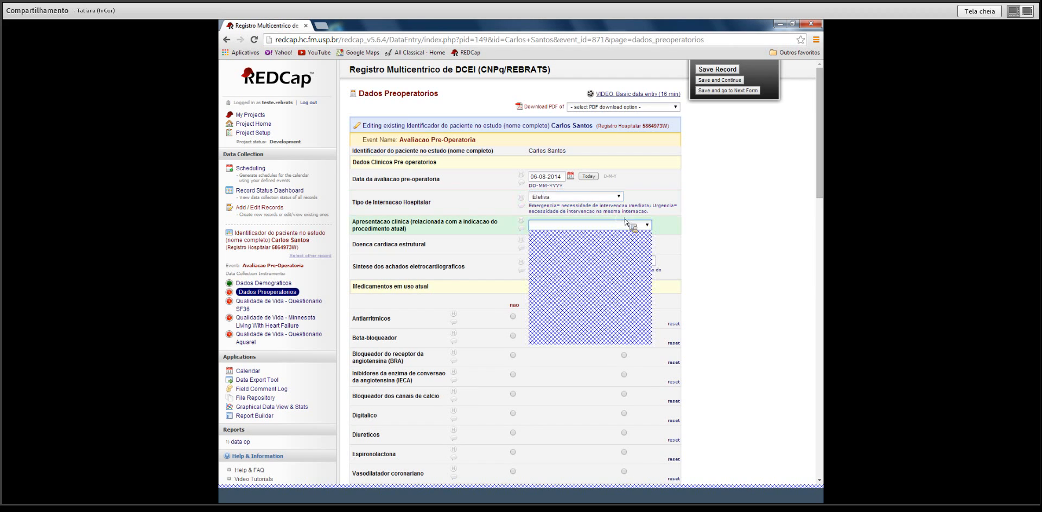
click(628, 265)
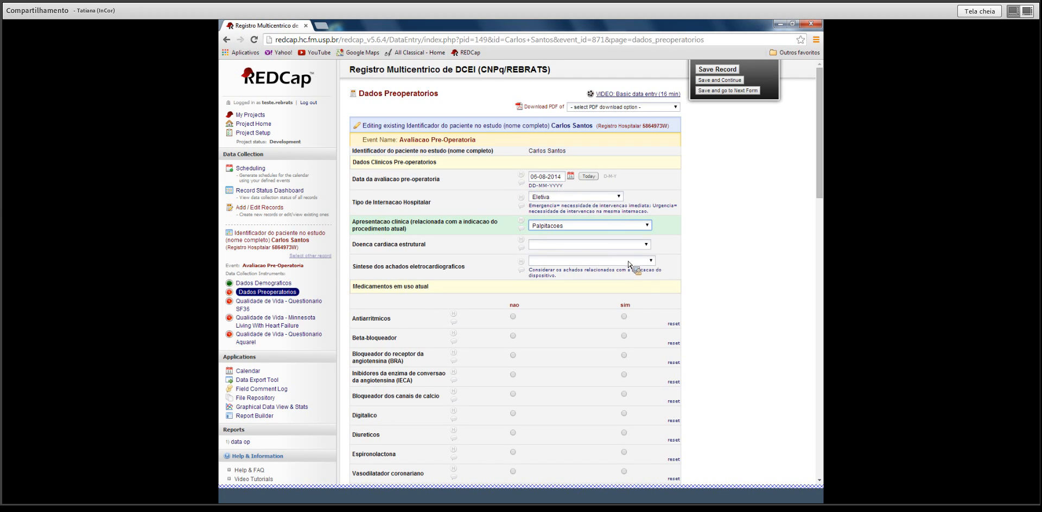
click(632, 245)
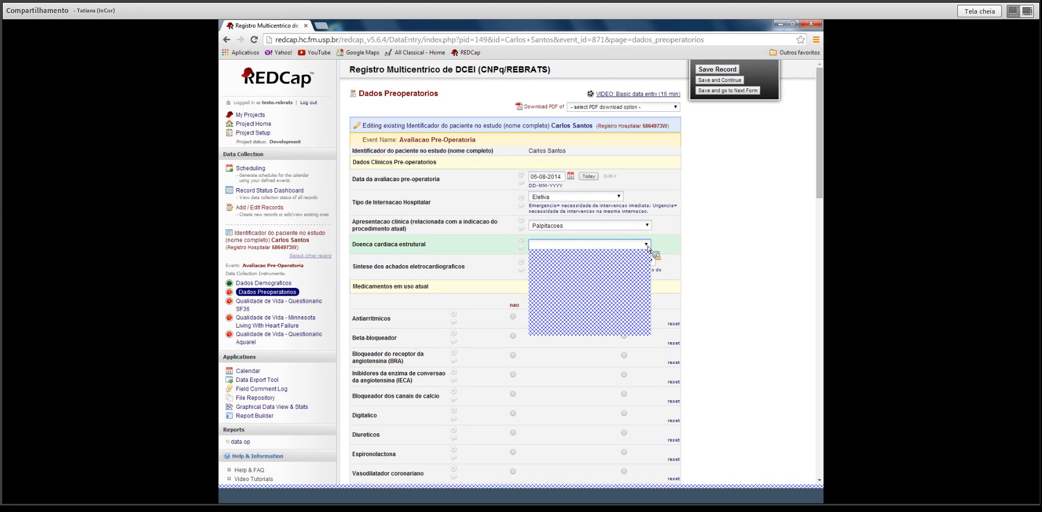
click(625, 320)
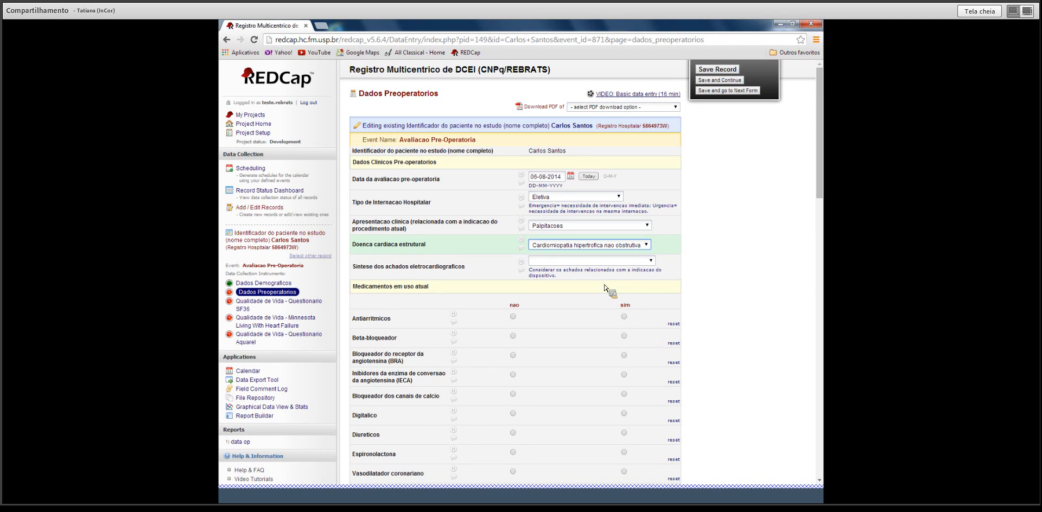
click(651, 261)
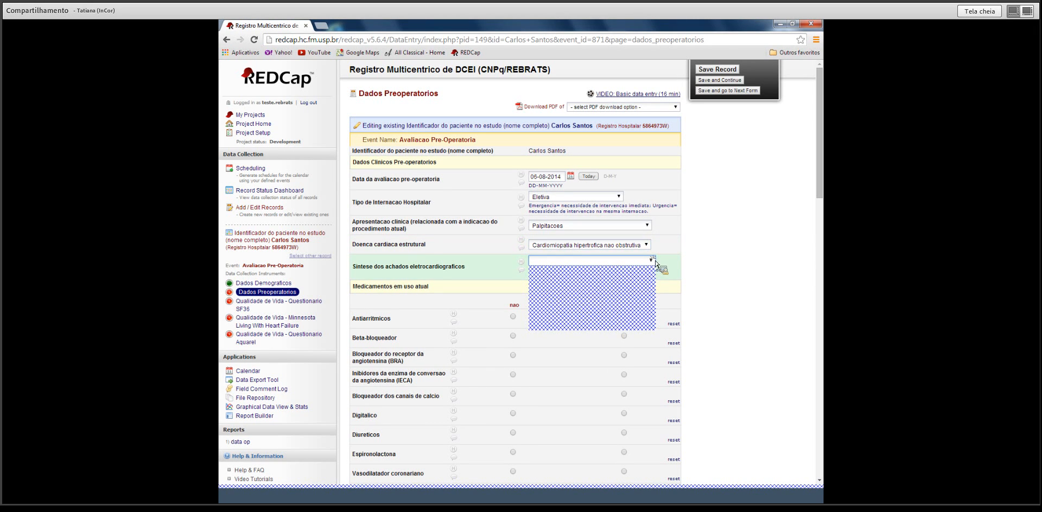
click(643, 279)
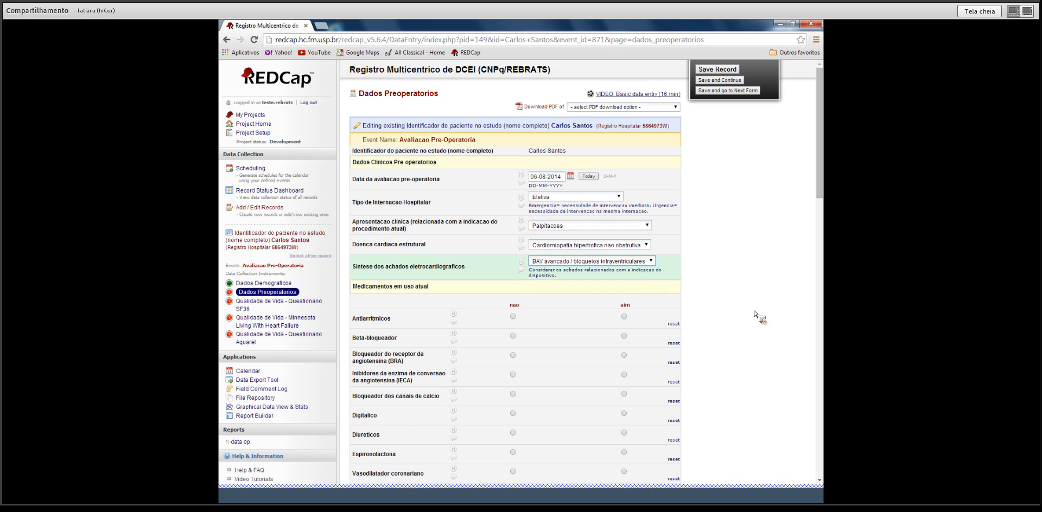
Record medications: antiarrhythmic and BRA sim; beta-blocker, IECA and calcium blockers nao.
scroll(757, 319, down, 2)
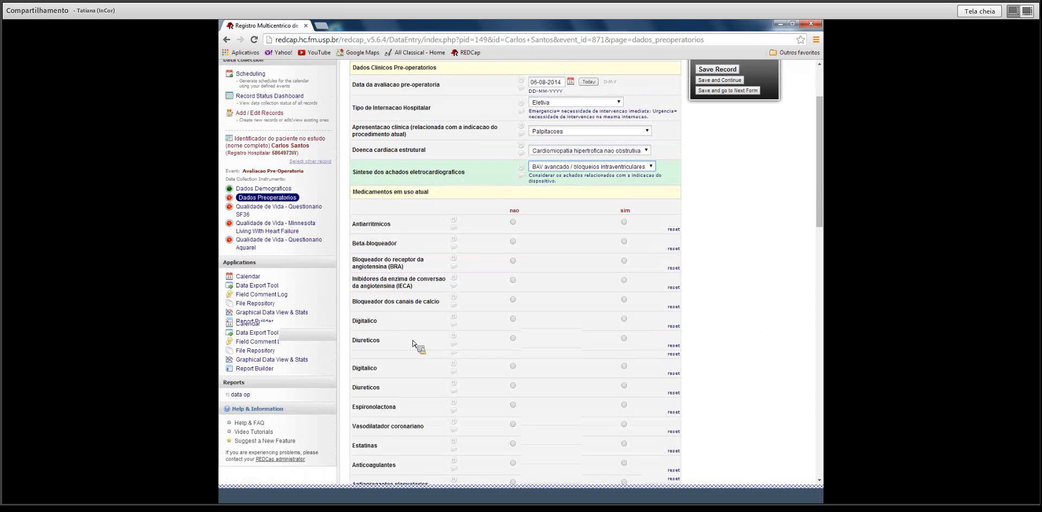
click(624, 222)
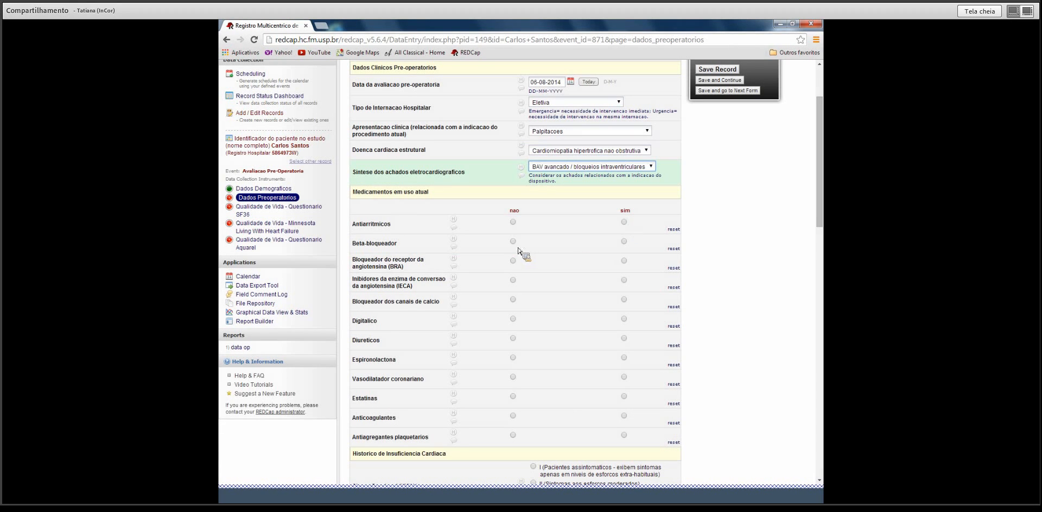
click(512, 241)
click(624, 261)
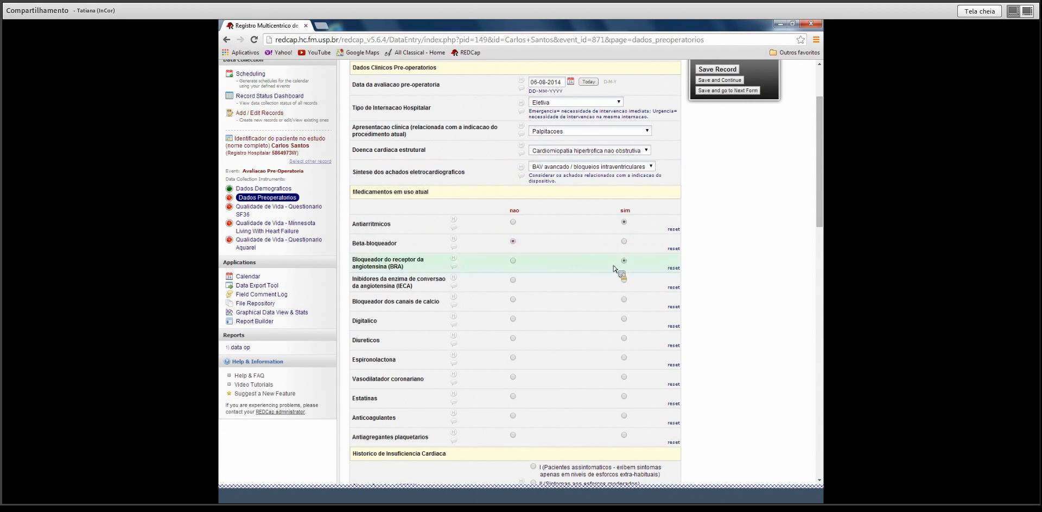
click(513, 280)
click(513, 299)
Set NYHA class II, heart-failure stage B, and prior hospitalisations sim.
scroll(598, 336, down, 5)
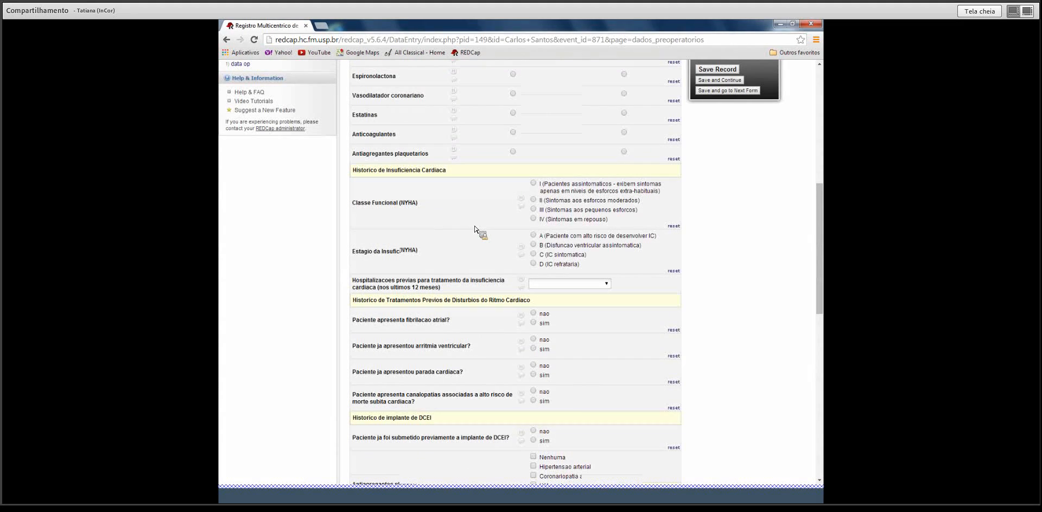
click(533, 201)
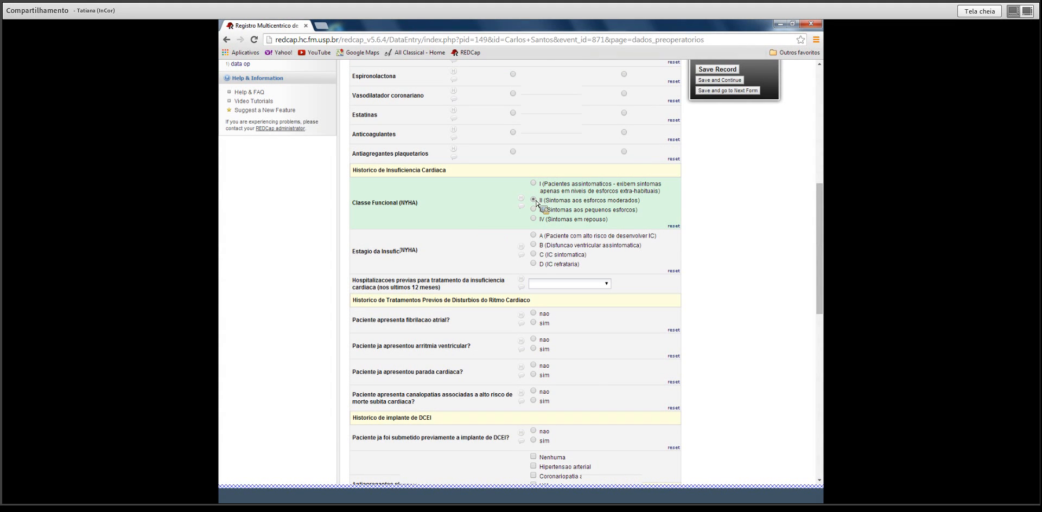
click(534, 245)
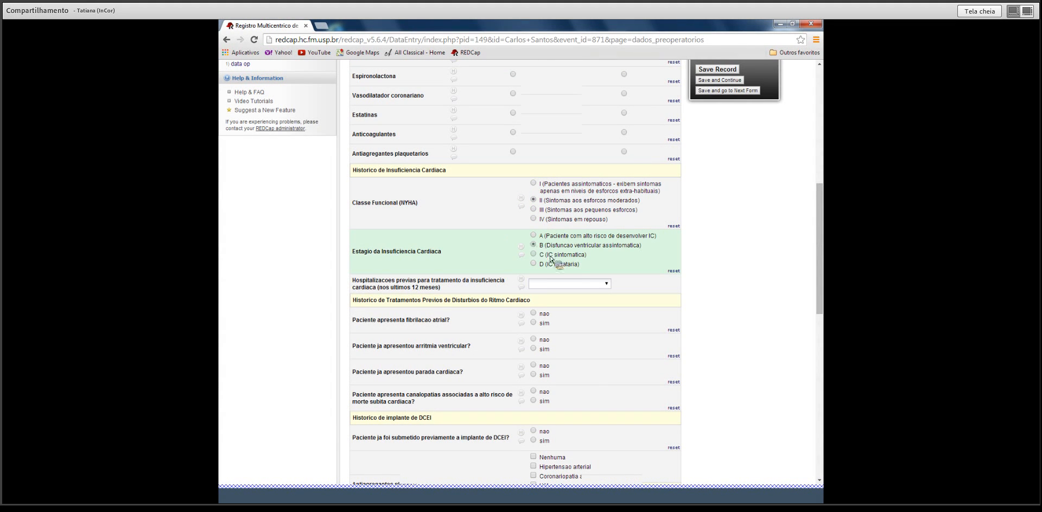
click(606, 284)
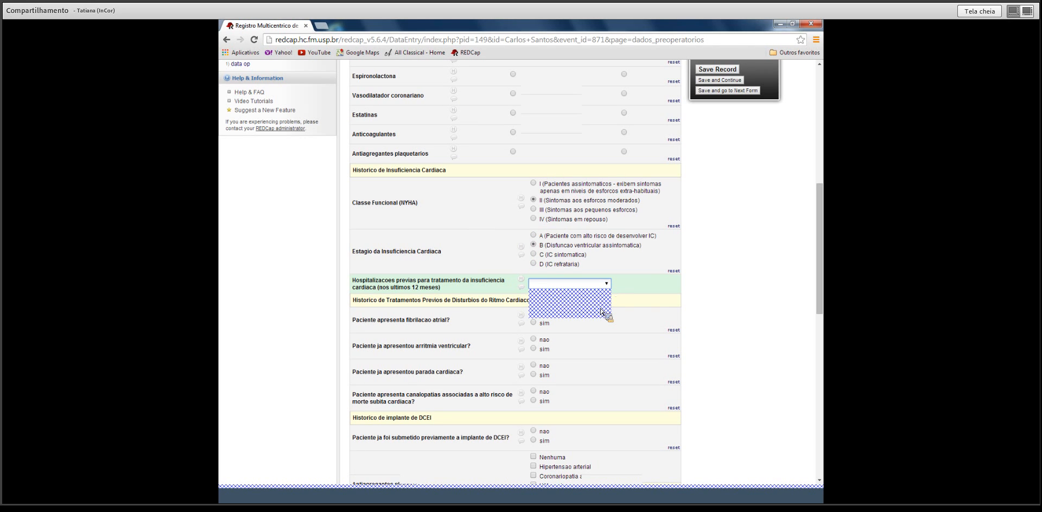
click(601, 312)
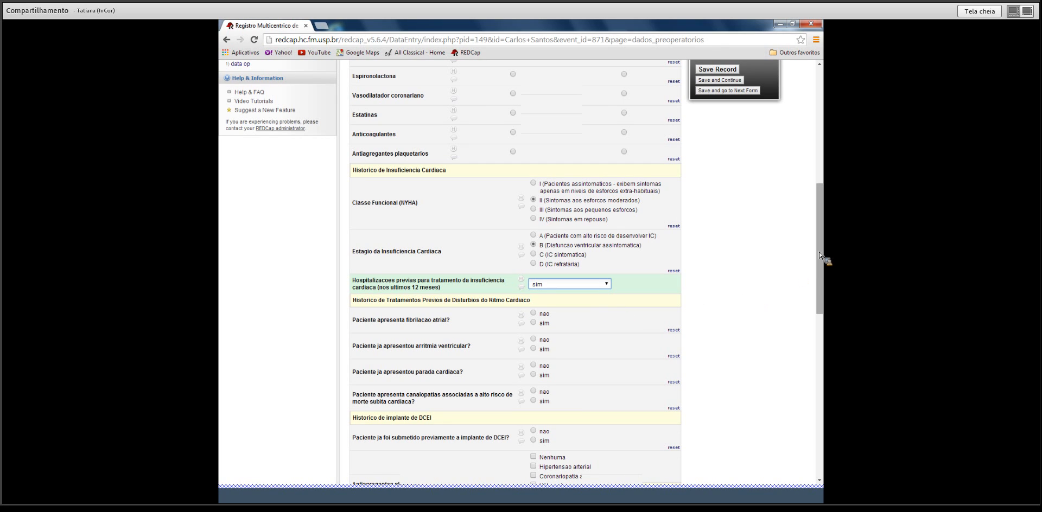
Mark ventricular arrhythmia sim, classified TV nao sustentada, treated with Tratamento farmacologico.
scroll(818, 255, down, 1)
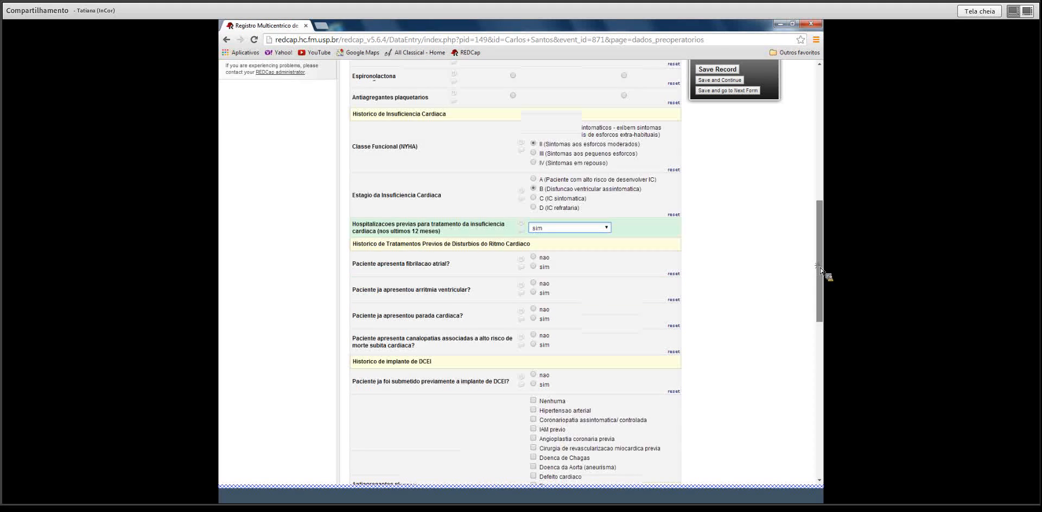
scroll(819, 269, down, 1)
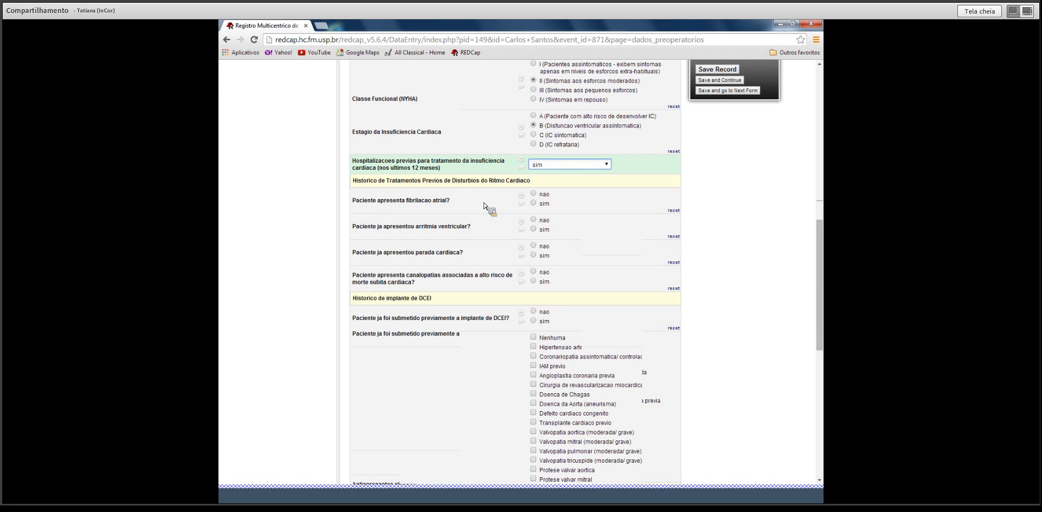
click(534, 230)
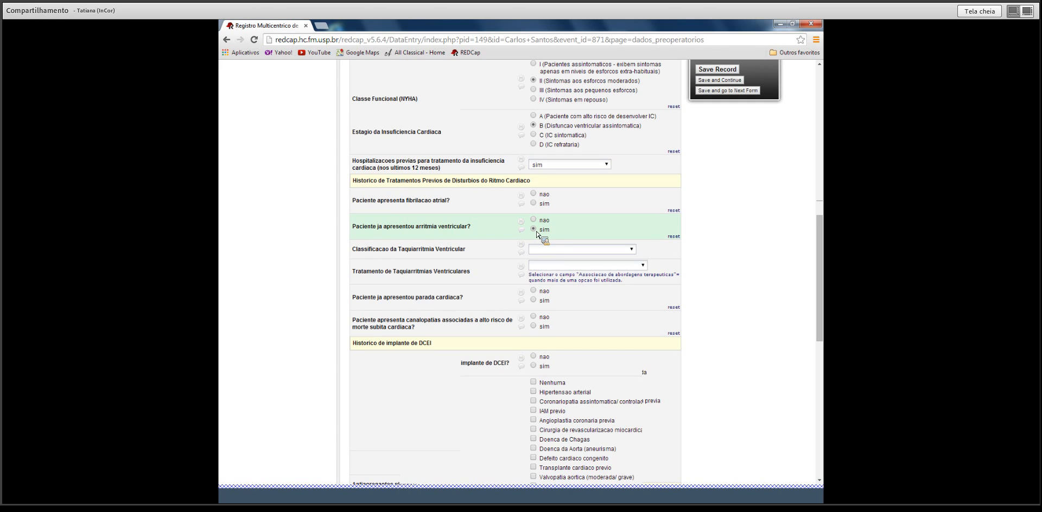
click(631, 249)
click(620, 267)
click(641, 266)
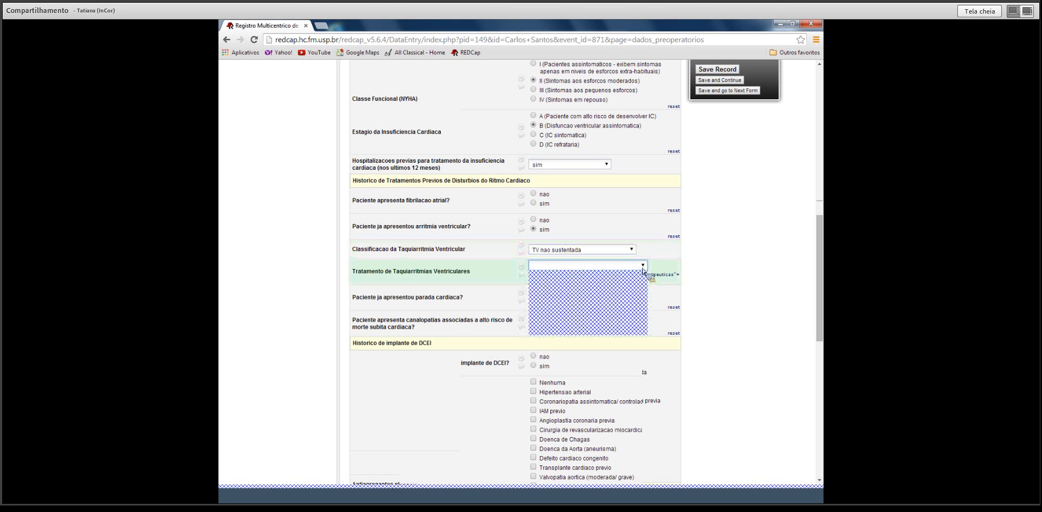
click(628, 294)
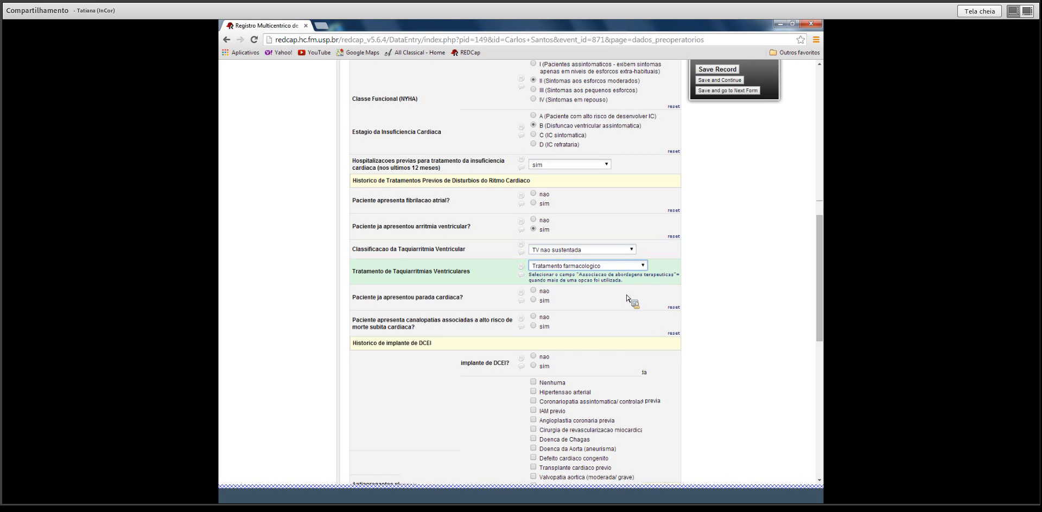
scroll(618, 314, down, 3)
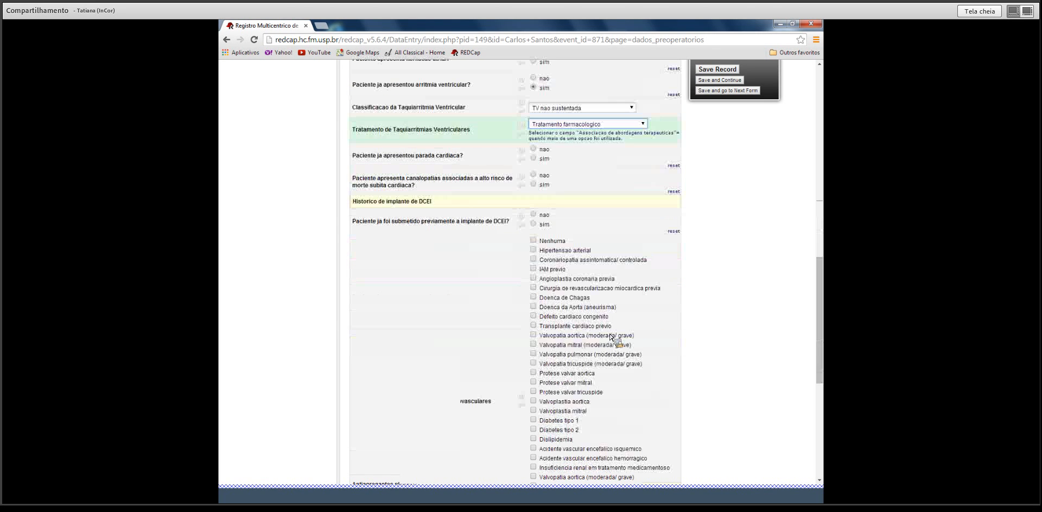
Mark a prior DCEI implant as sim: CDI convencional, carried for 8 years.
scroll(611, 337, down, 1)
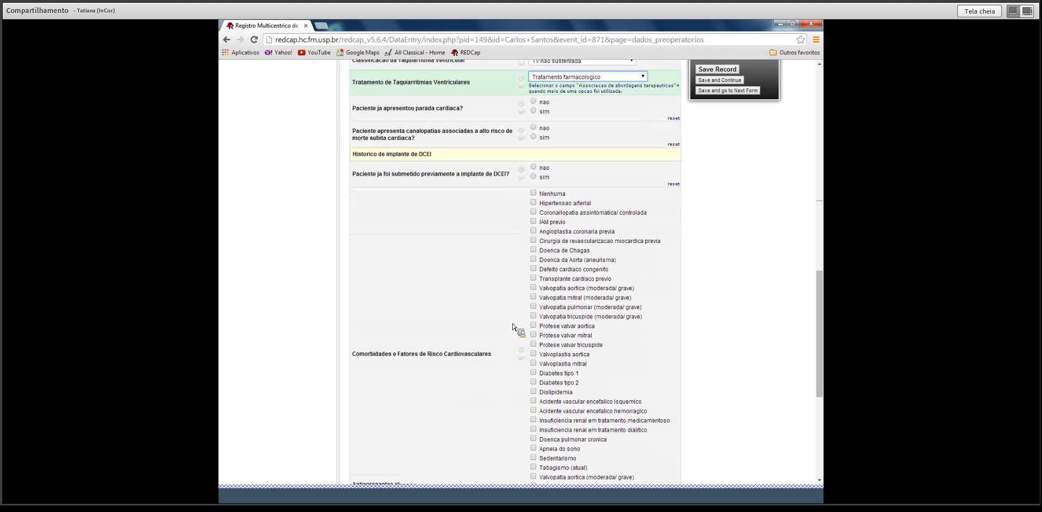
click(533, 177)
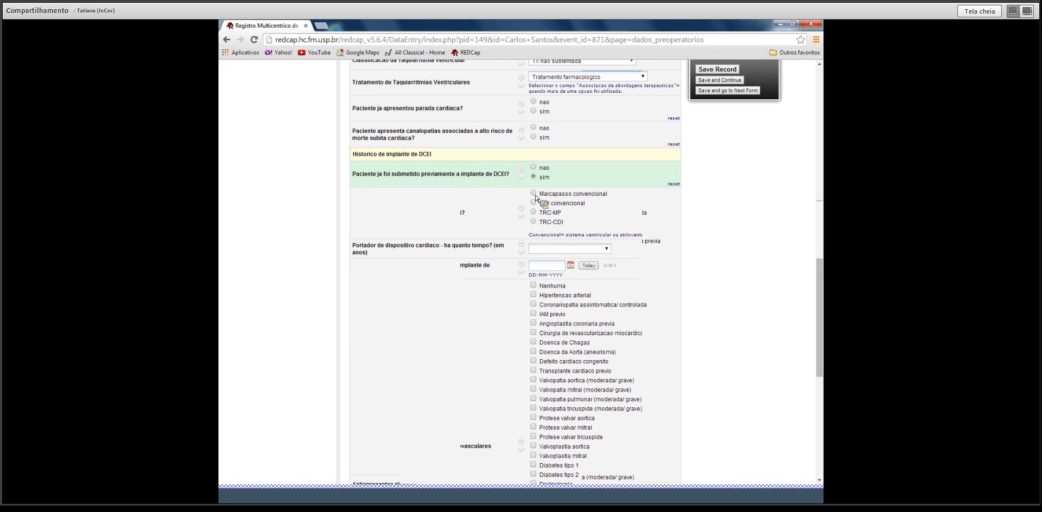
click(534, 203)
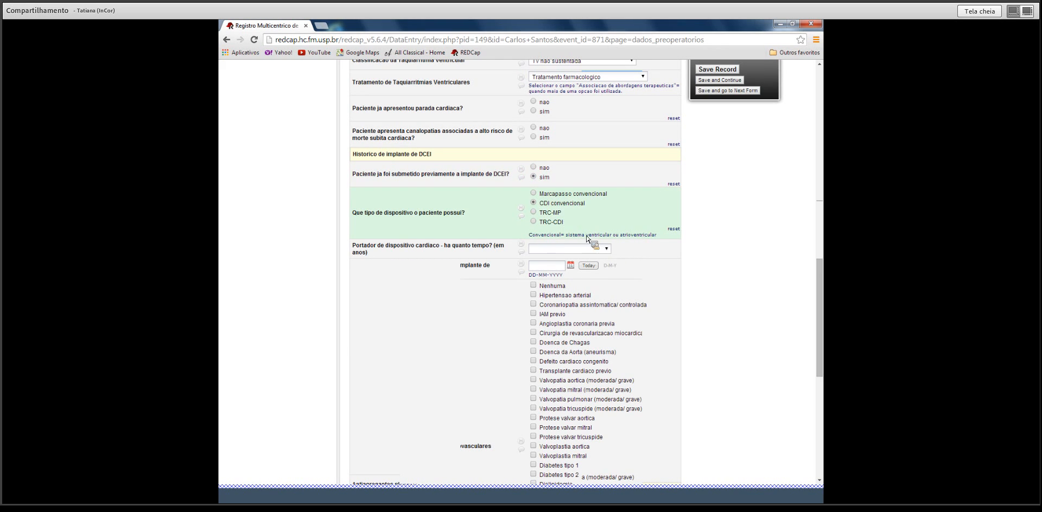
click(606, 249)
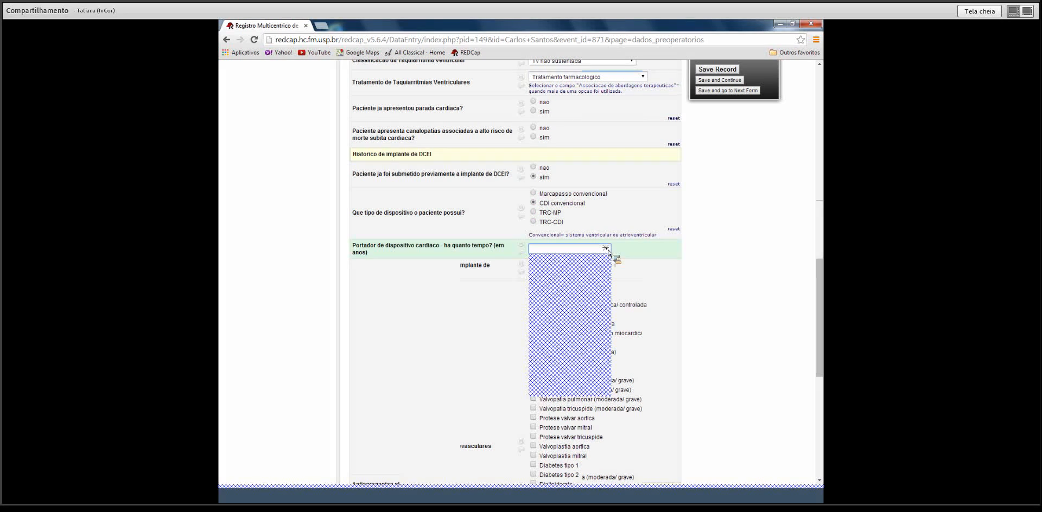
click(579, 291)
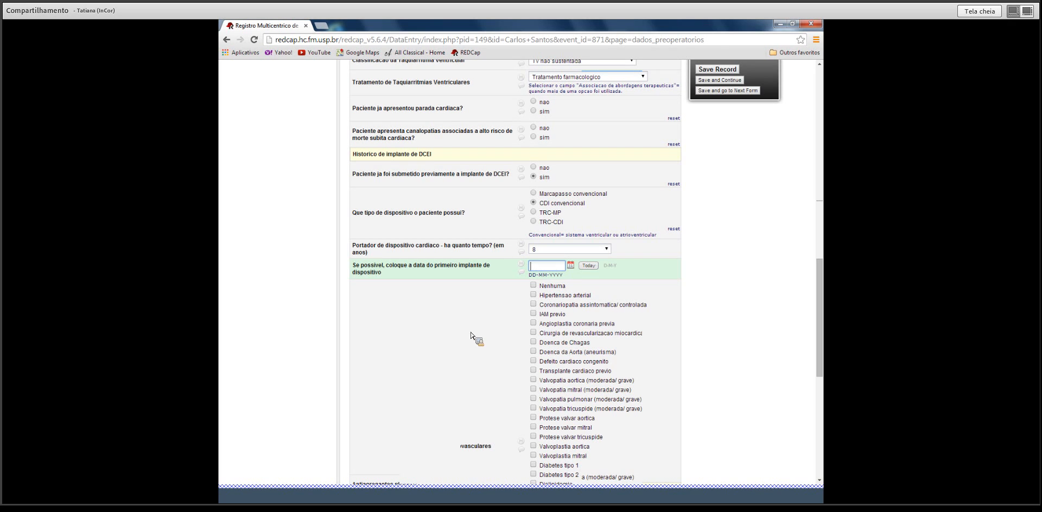
click(548, 266)
drag(824, 293, 822, 340)
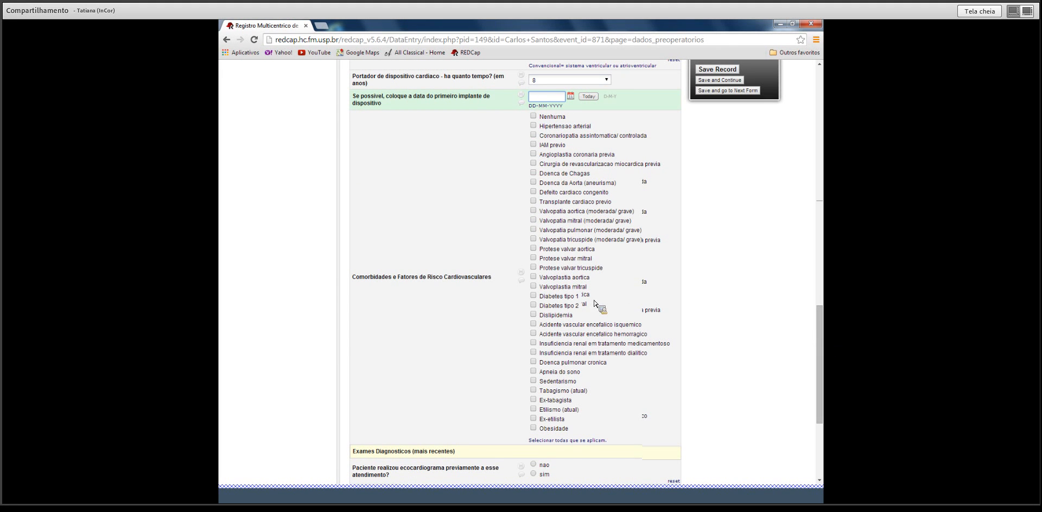
Tick Valvopatia tricuspide, haemorrhagic stroke, and current smoking and obesity as comorbidities.
click(540, 241)
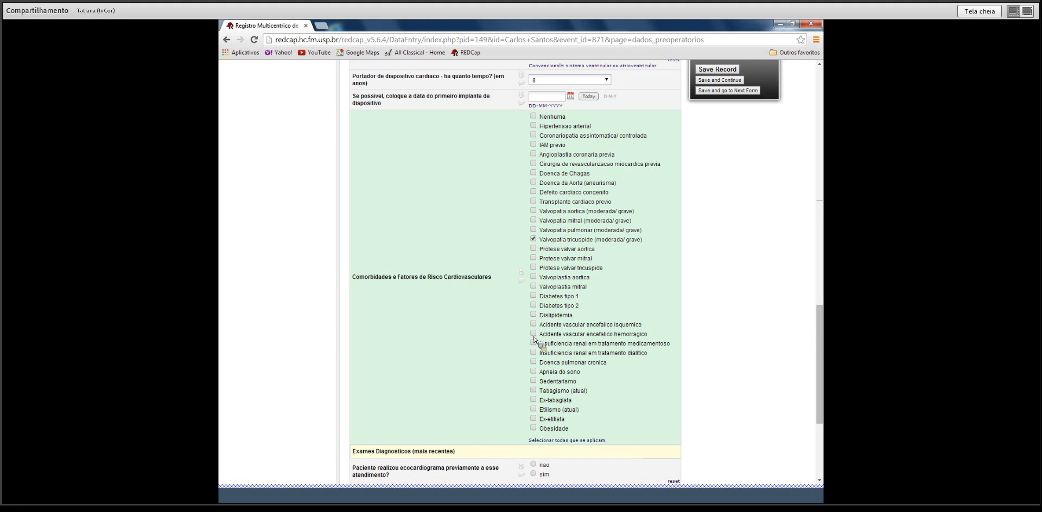
click(535, 393)
click(536, 428)
Record a prior echocardiogram with ejection fraction 45 and set form status to Complete.
scroll(819, 355, down, 5)
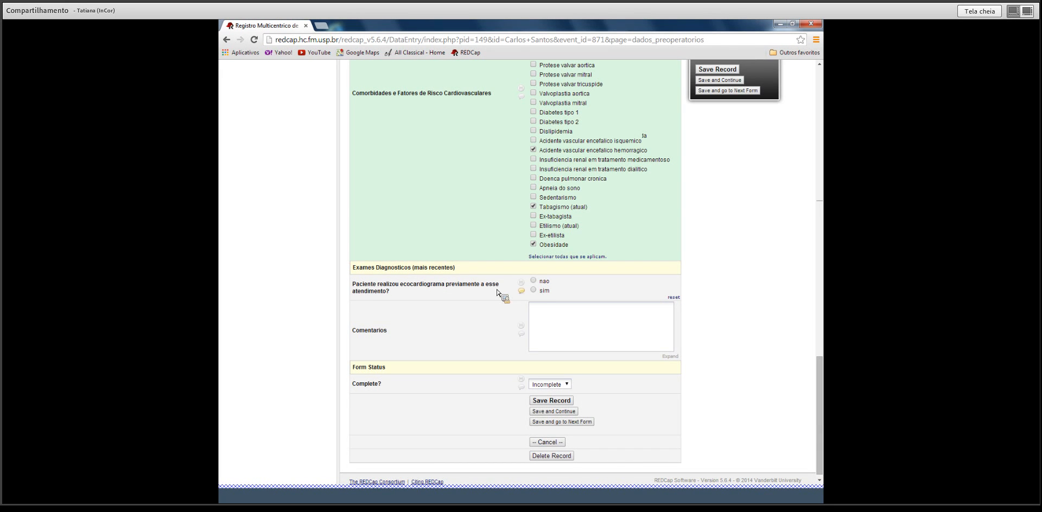
click(534, 290)
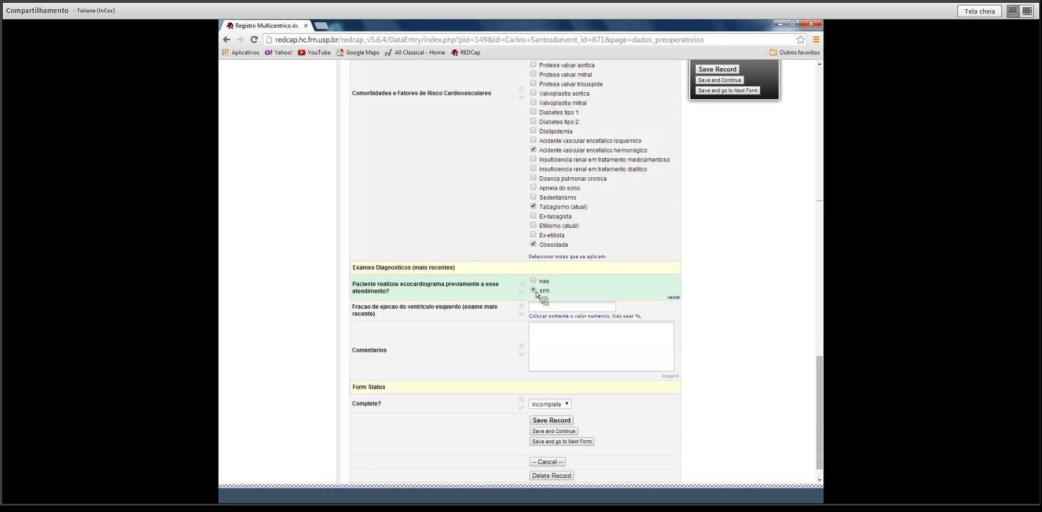
click(542, 308)
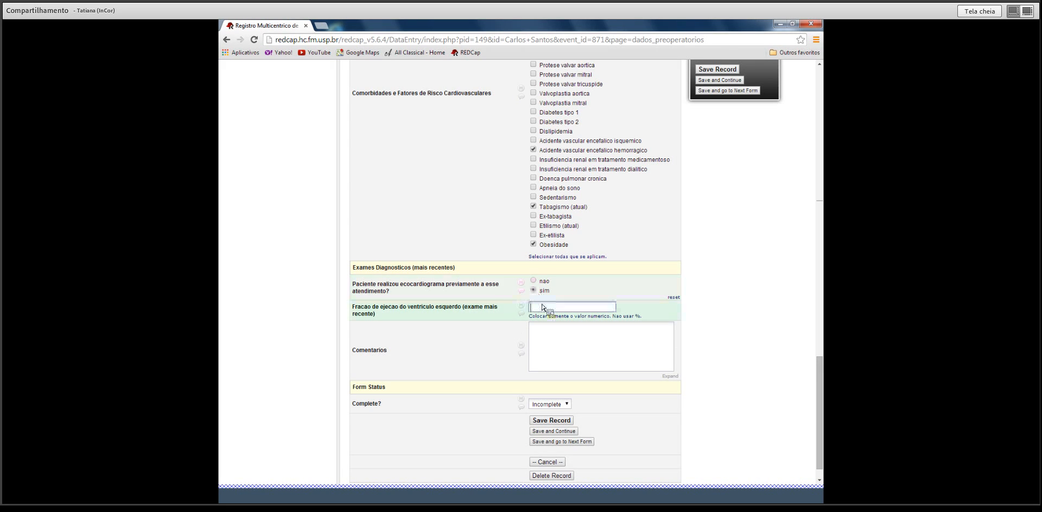
text(45)
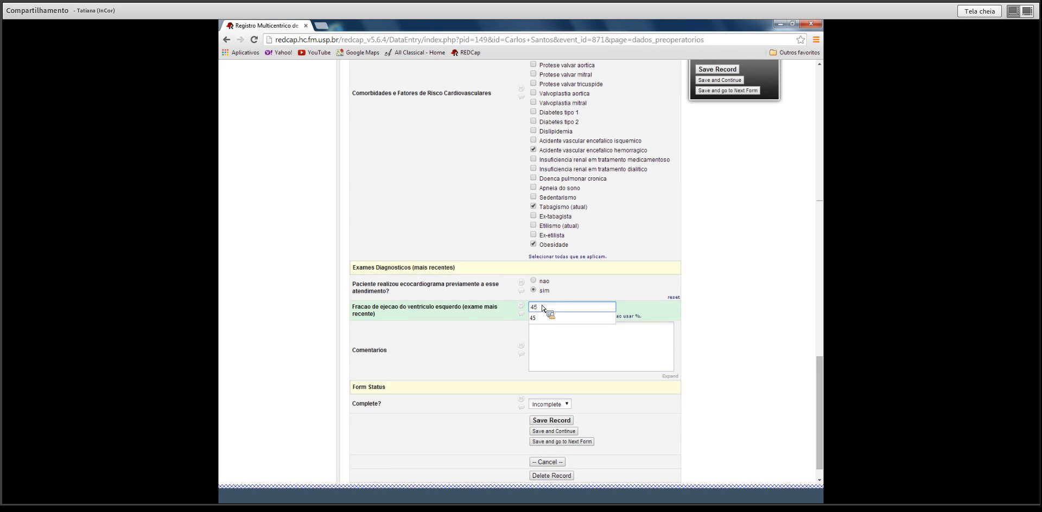
click(517, 317)
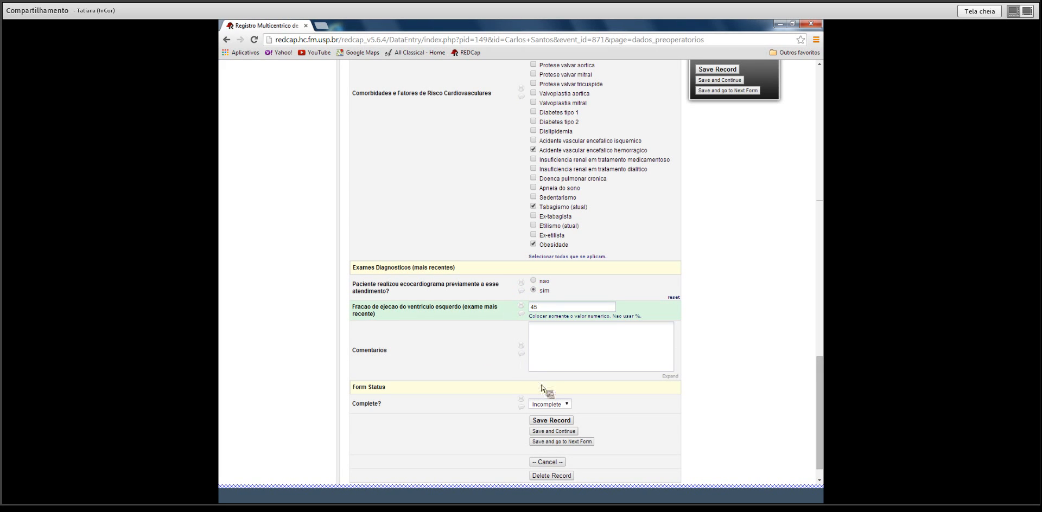
click(548, 404)
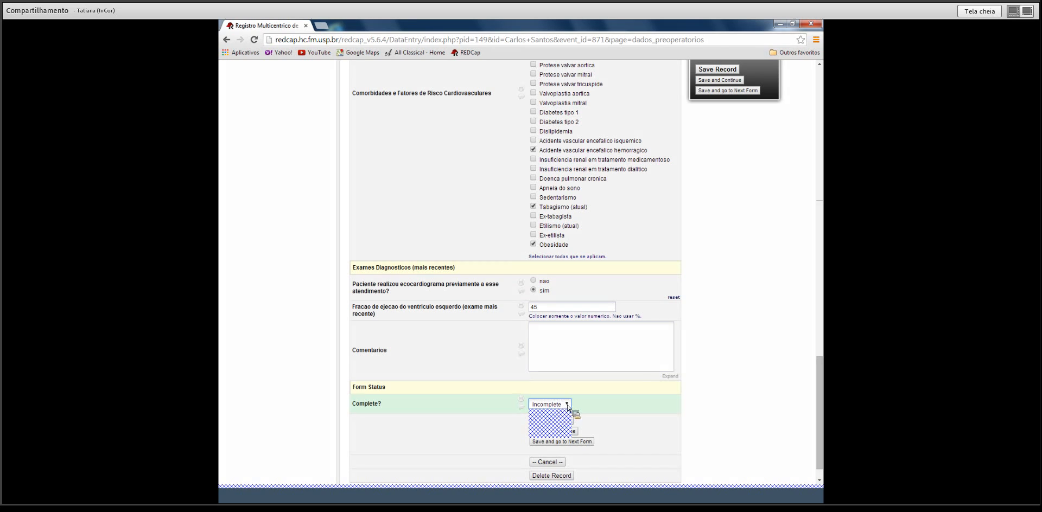
click(554, 435)
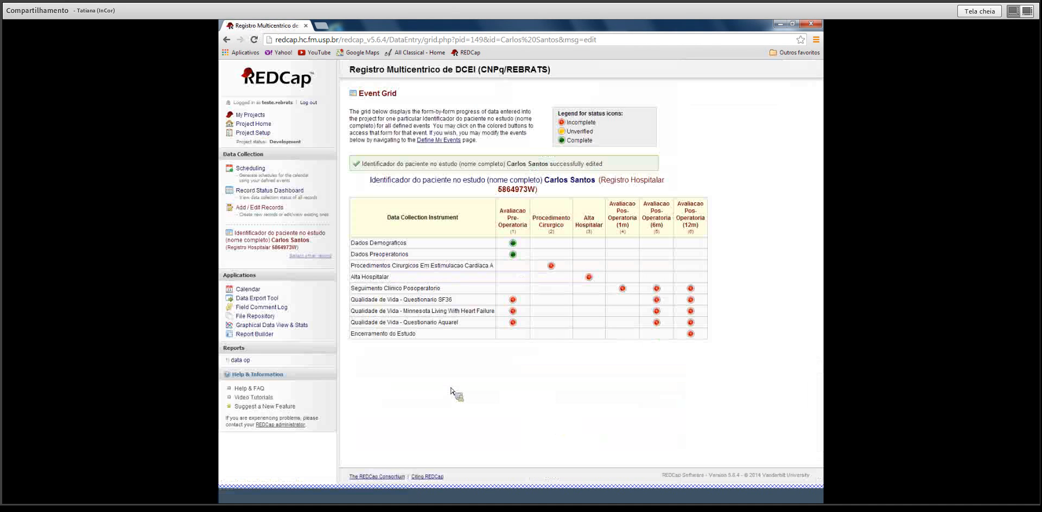
Open the surgical procedure form and set centre InCor-HCFMUSP and procedure date 06-08-2014.
click(551, 266)
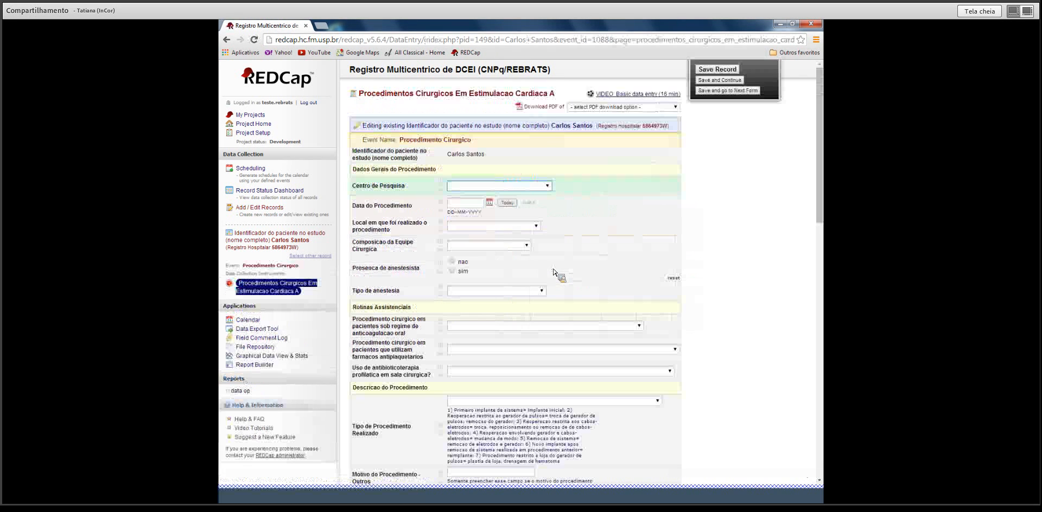
click(520, 185)
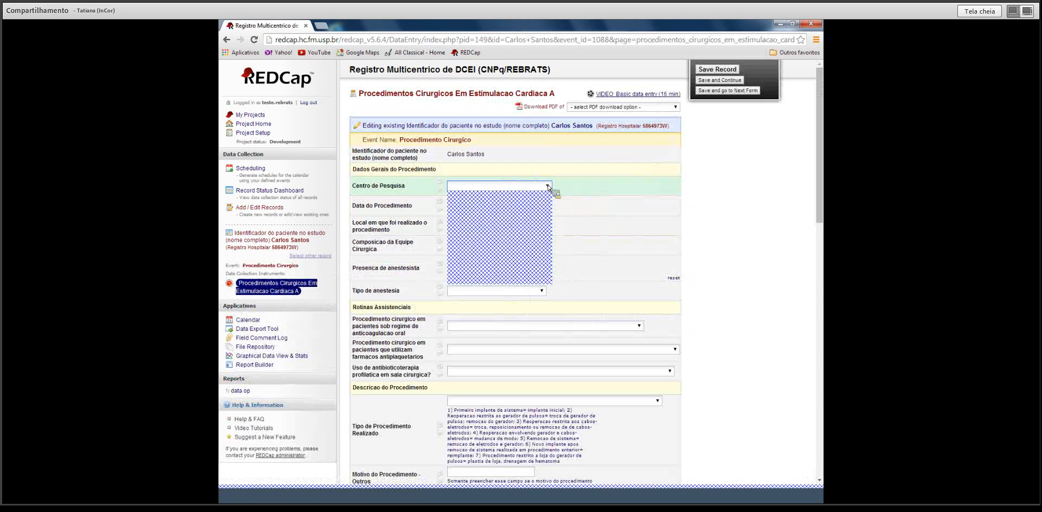
click(529, 205)
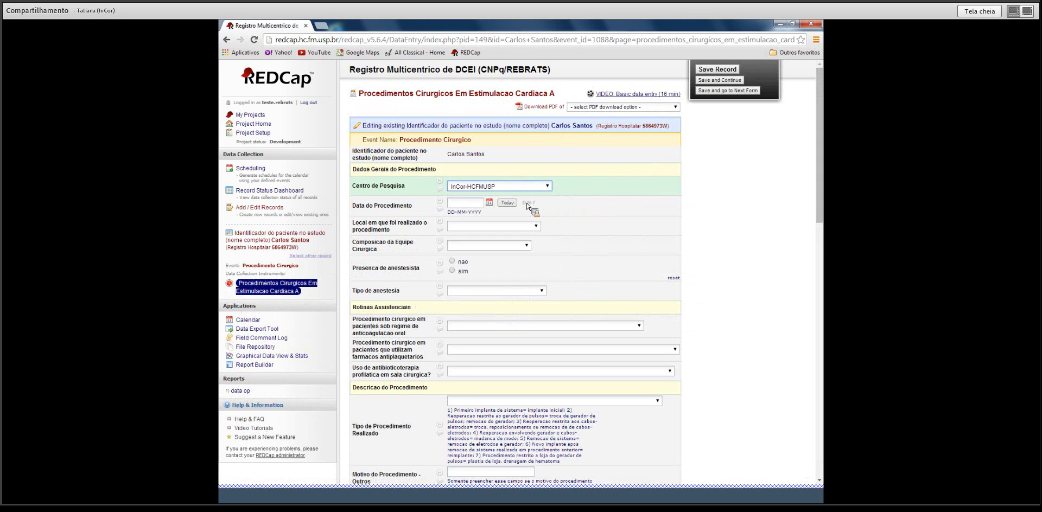
click(490, 204)
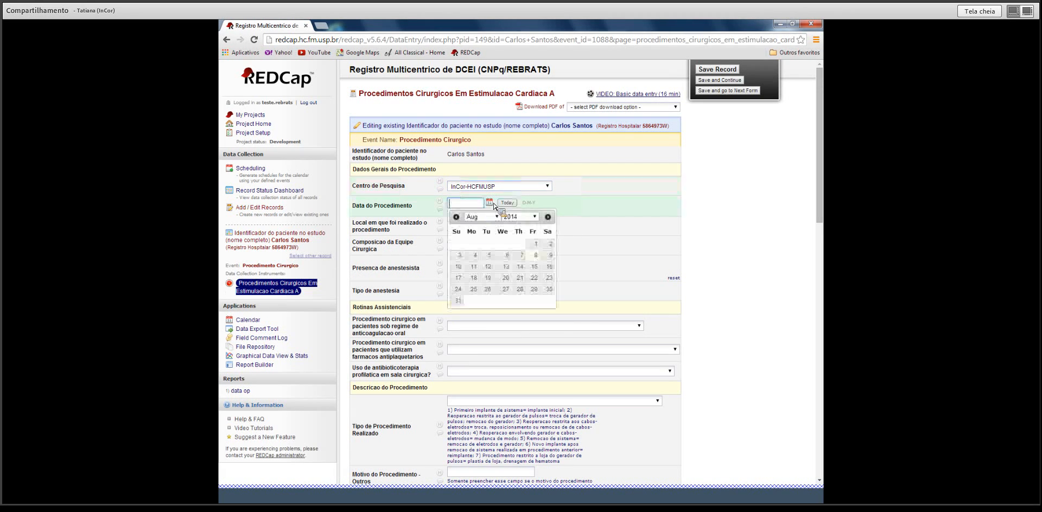
click(505, 256)
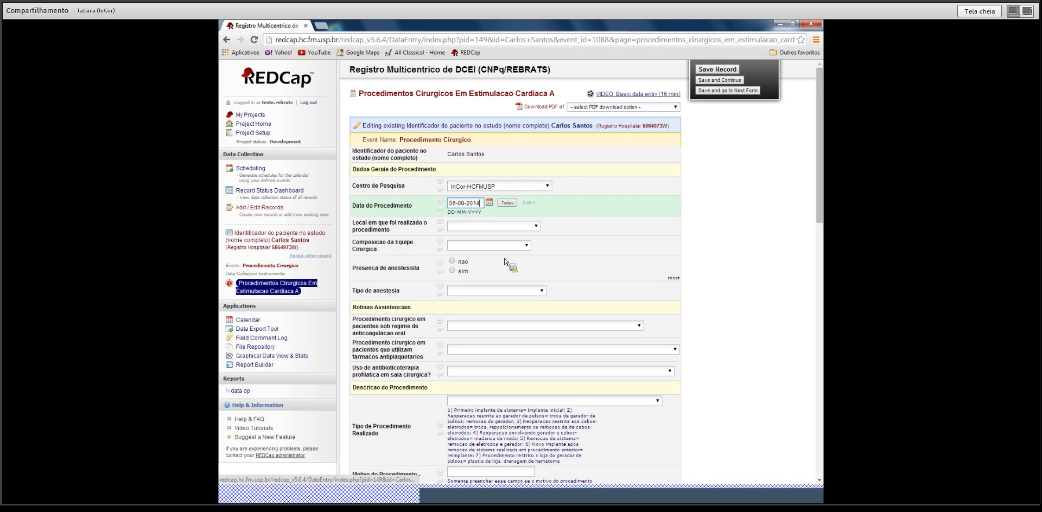
Set location Centro-cirurgico, team Cirurgiao e 1 auxiliar, anaesthetist present, anaesthesia Local com sedacao.
click(536, 226)
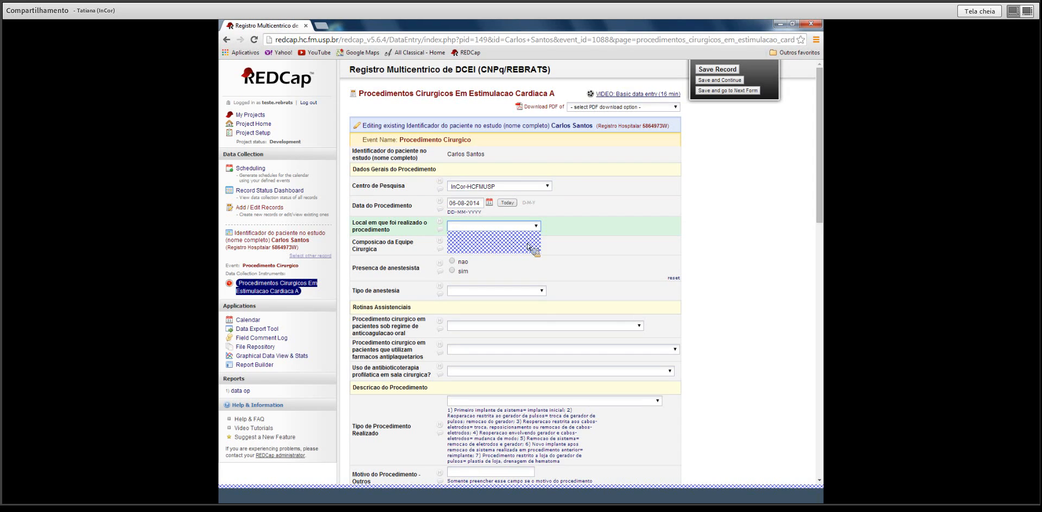
click(527, 244)
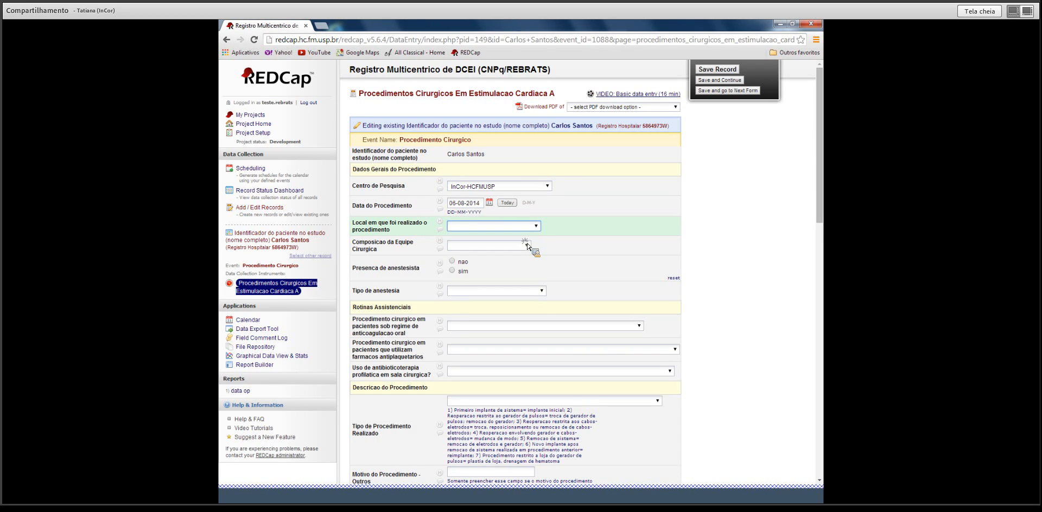
click(527, 245)
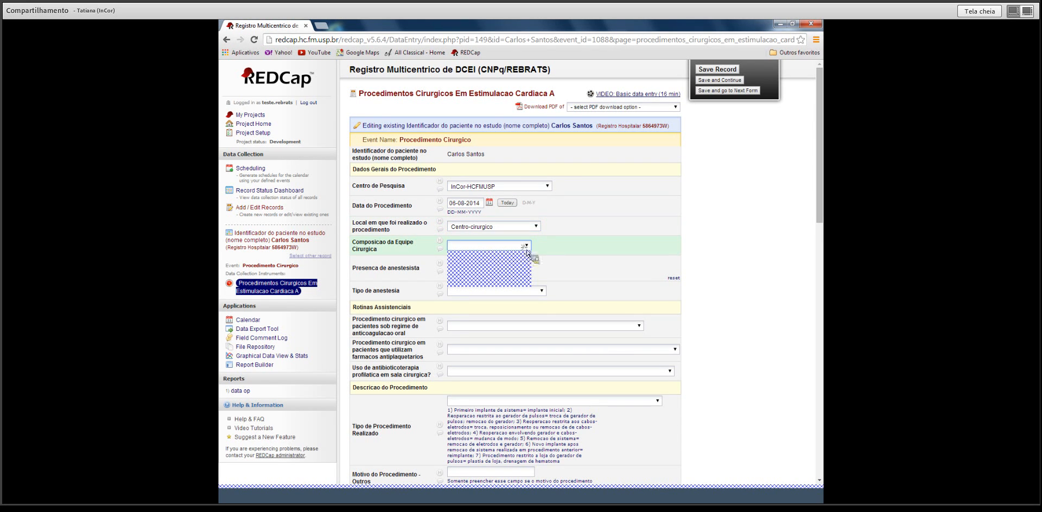
click(521, 273)
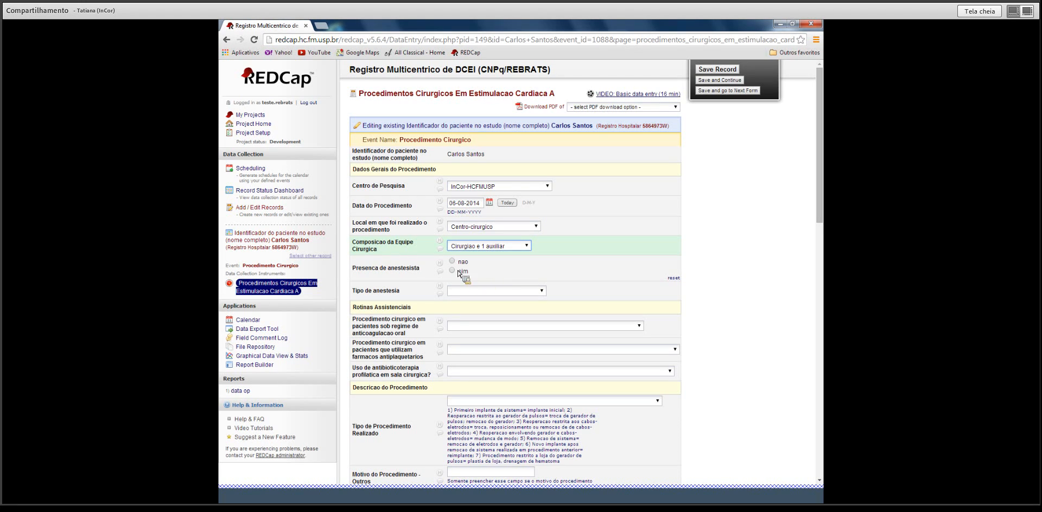
click(453, 270)
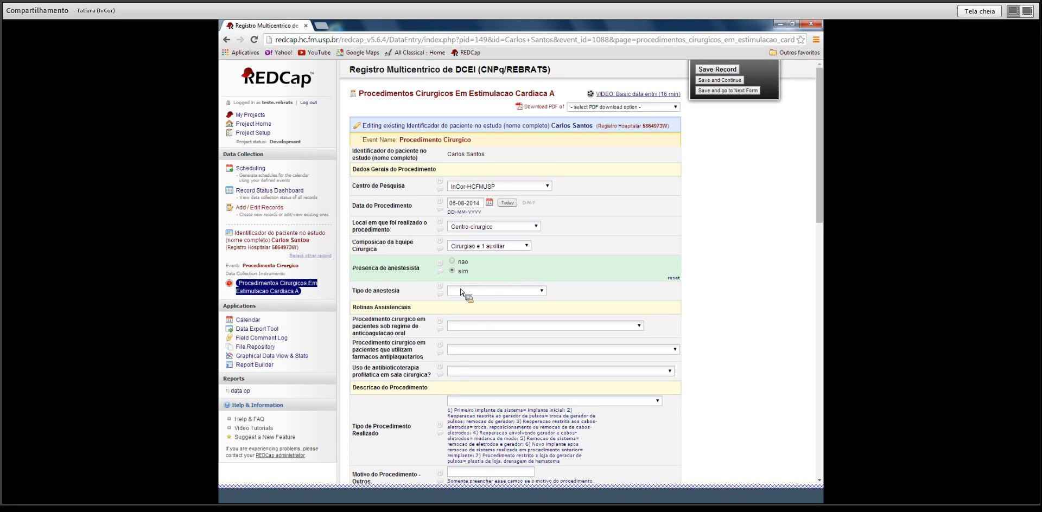
click(464, 291)
click(542, 318)
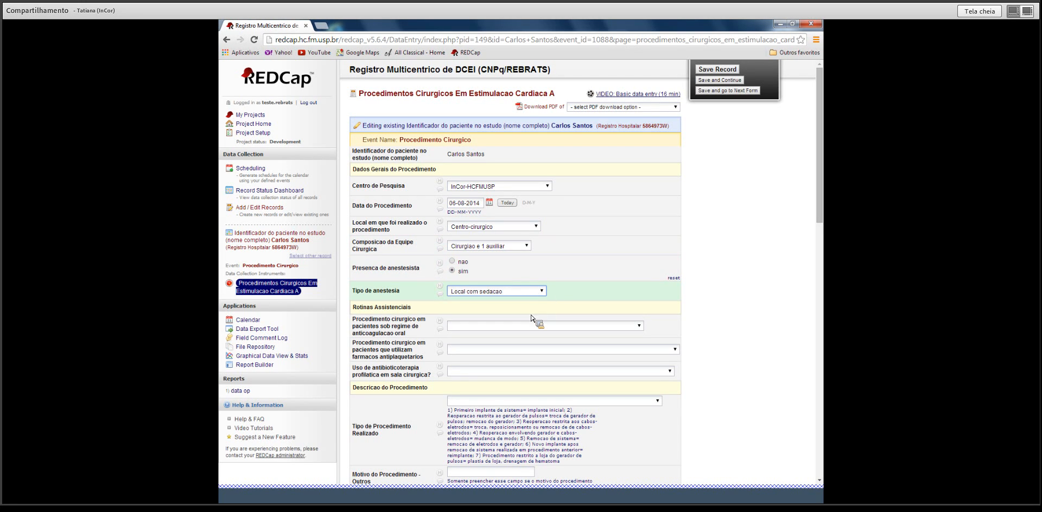
Mark oral anticoagulation and antiplatelet use not applicable, and prophylactic antibiotics Sim.
click(632, 326)
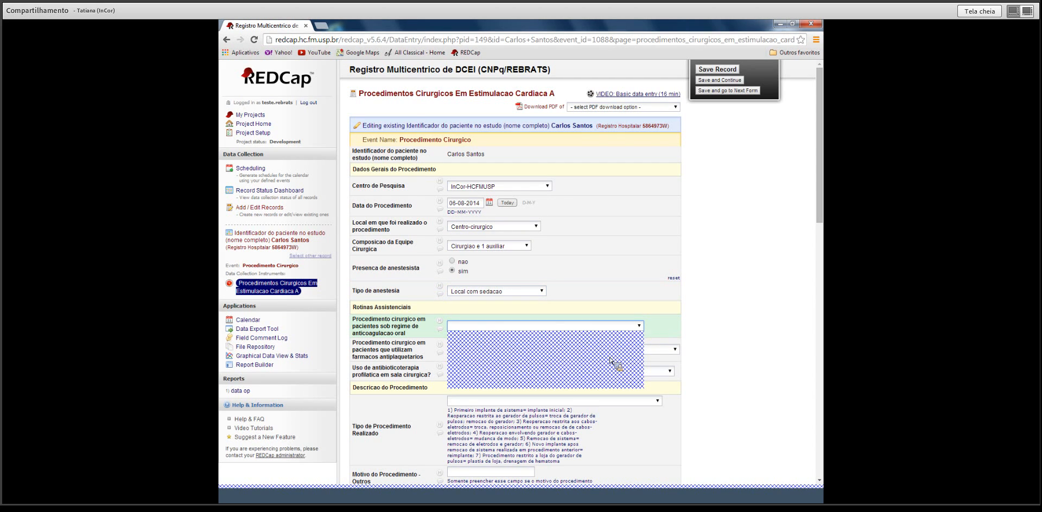
click(602, 375)
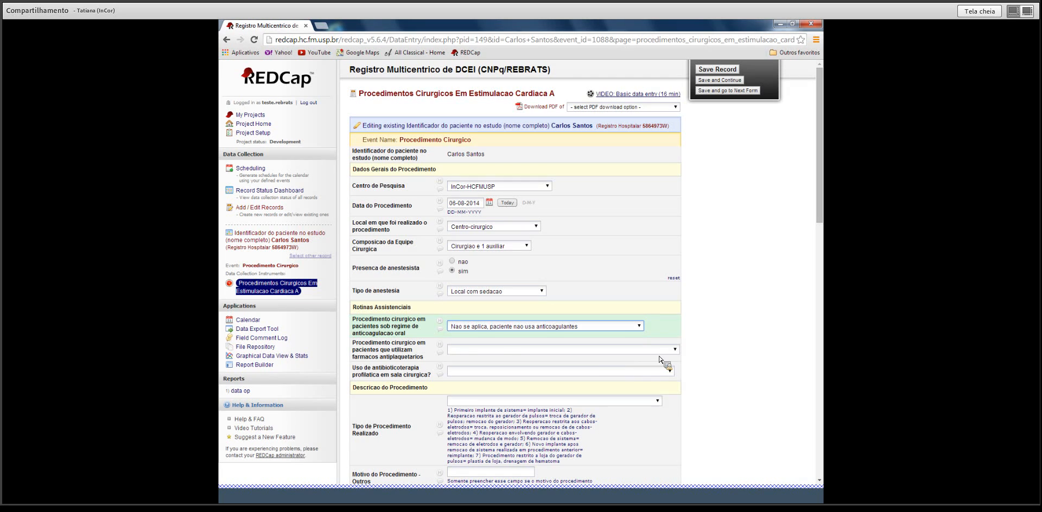
click(675, 350)
click(634, 393)
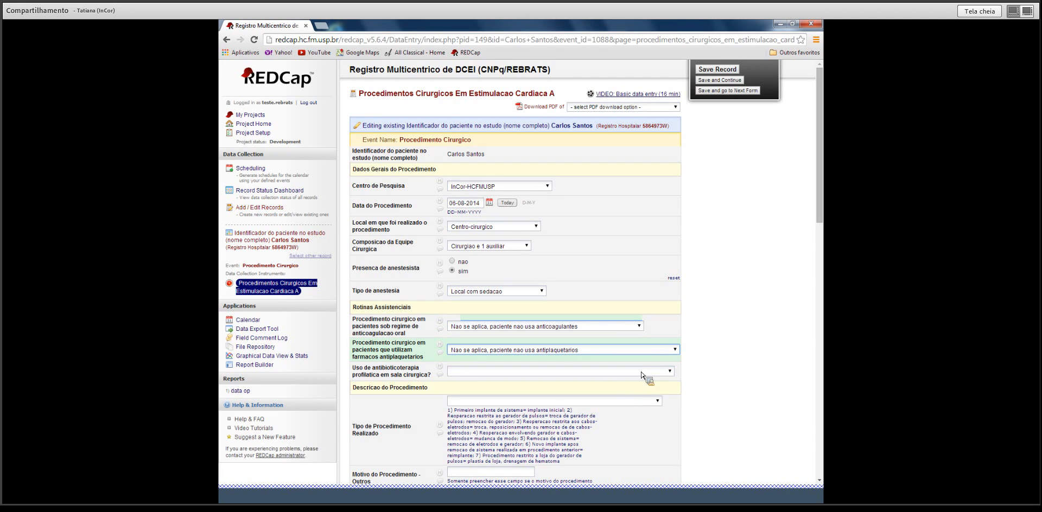
click(670, 372)
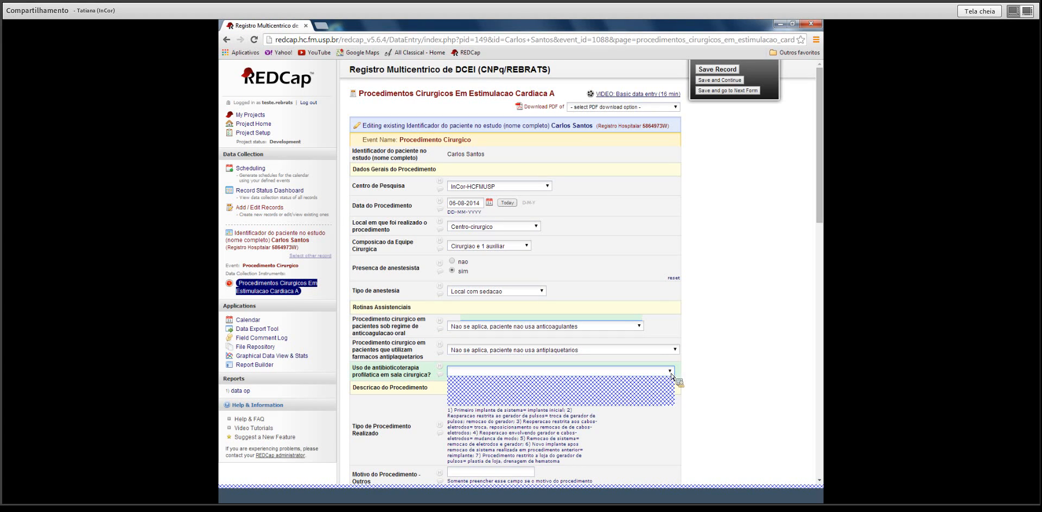
click(647, 402)
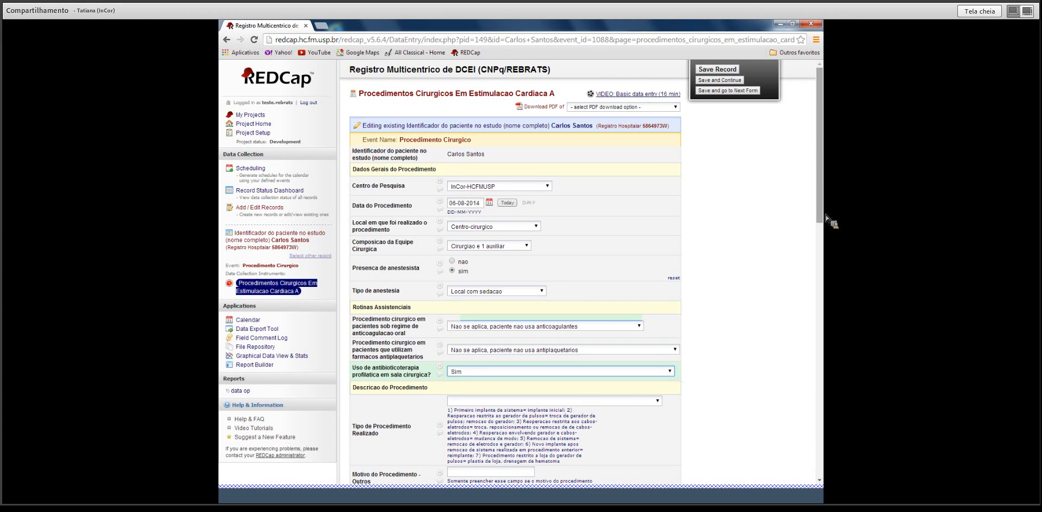
Set procedure type to reoperation of generator and leads, for lead dysfunction treatment.
drag(823, 200, 817, 309)
click(661, 93)
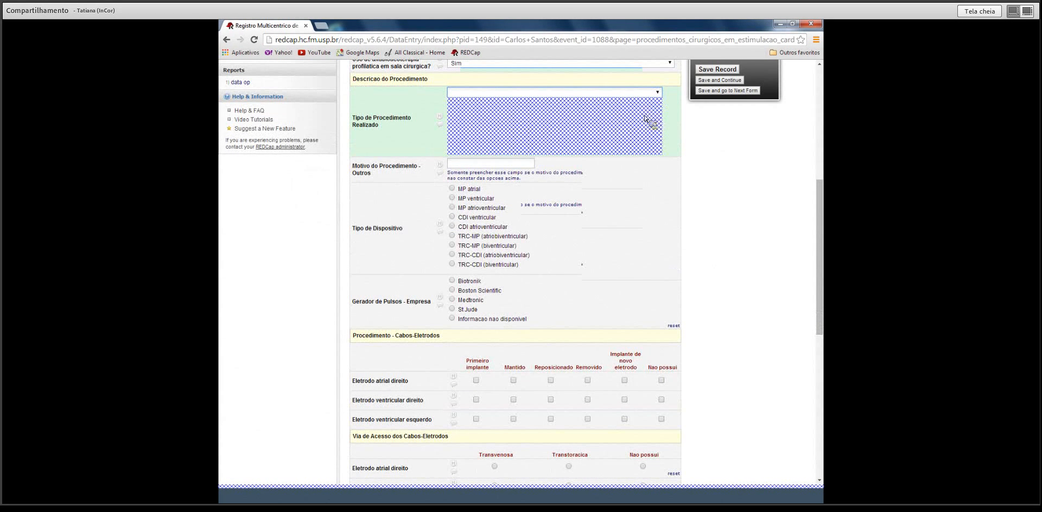
click(638, 135)
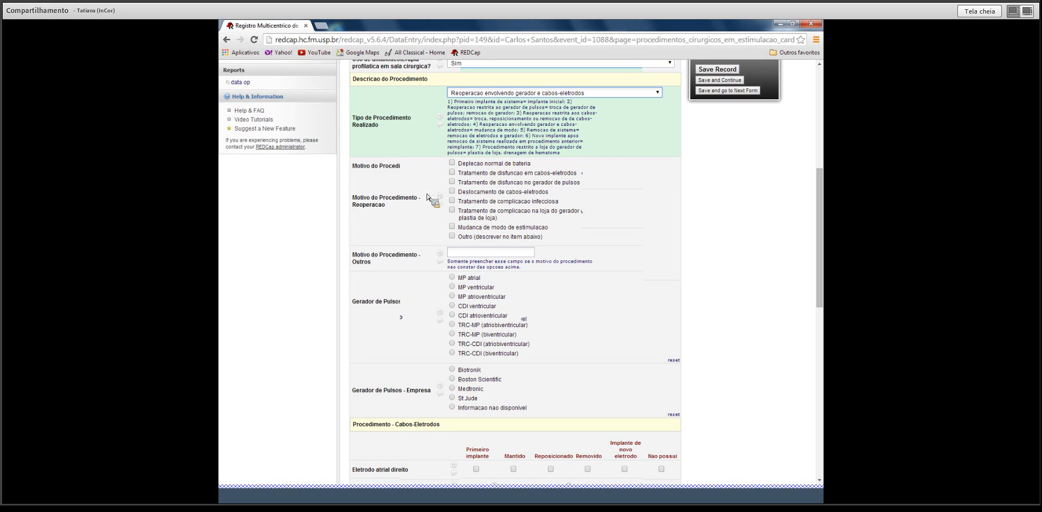
click(451, 173)
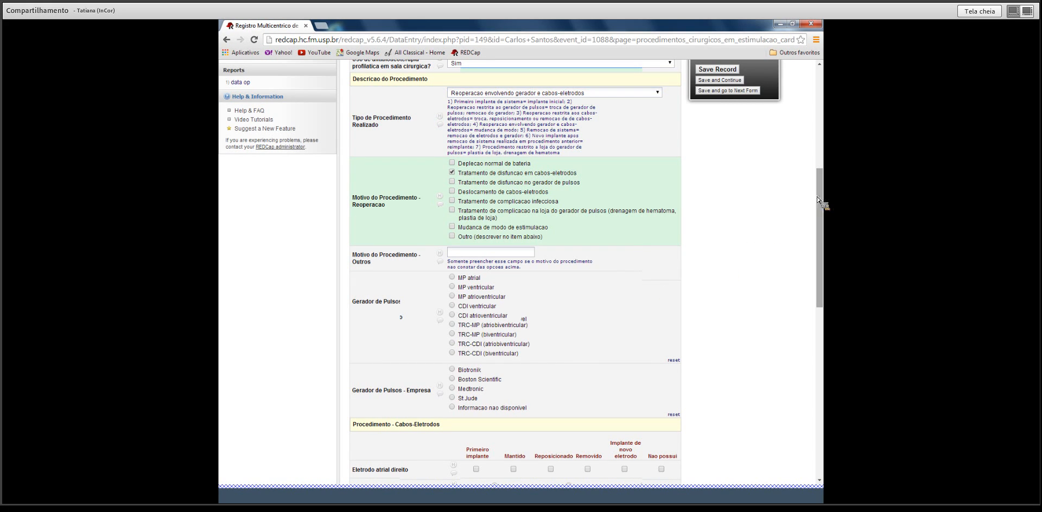
Set device MP atrioventricular with a Boston Scientific Advantio MRI K085 SR generator.
scroll(821, 209, down, 1)
scroll(823, 208, down, 2)
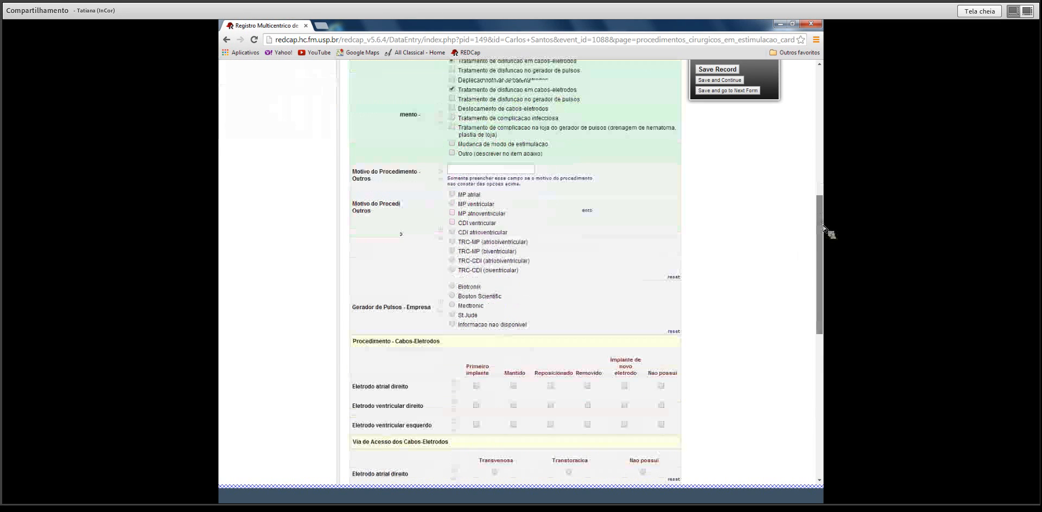
click(445, 132)
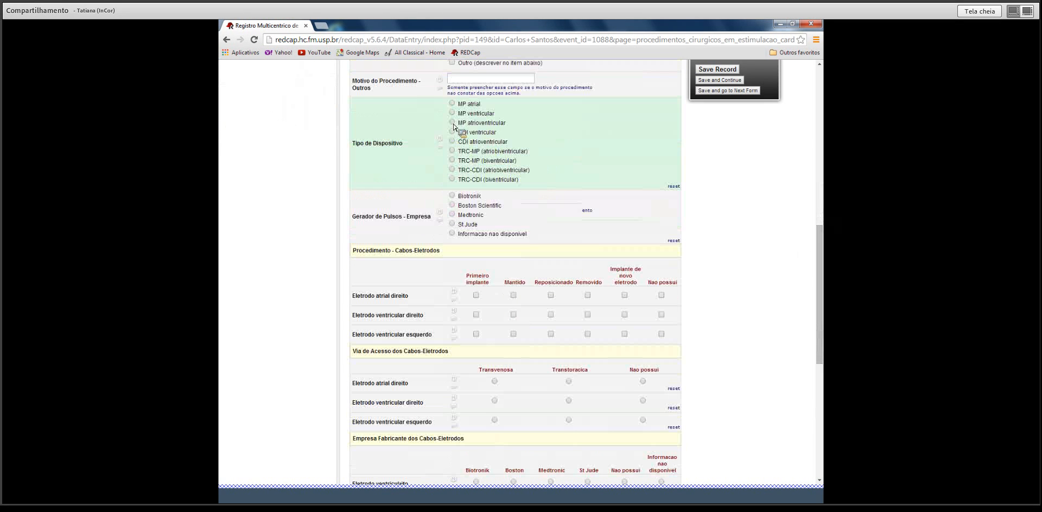
click(453, 206)
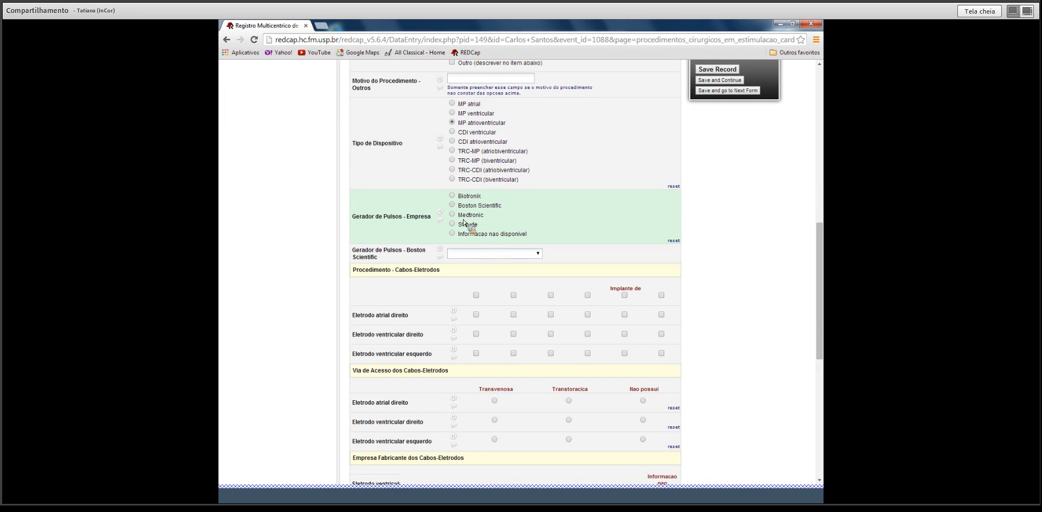
click(491, 253)
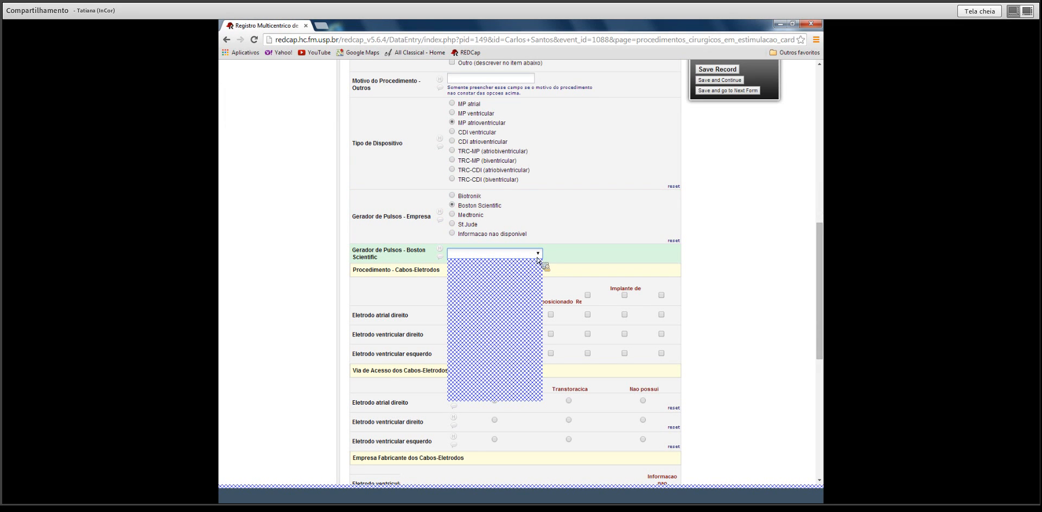
click(509, 294)
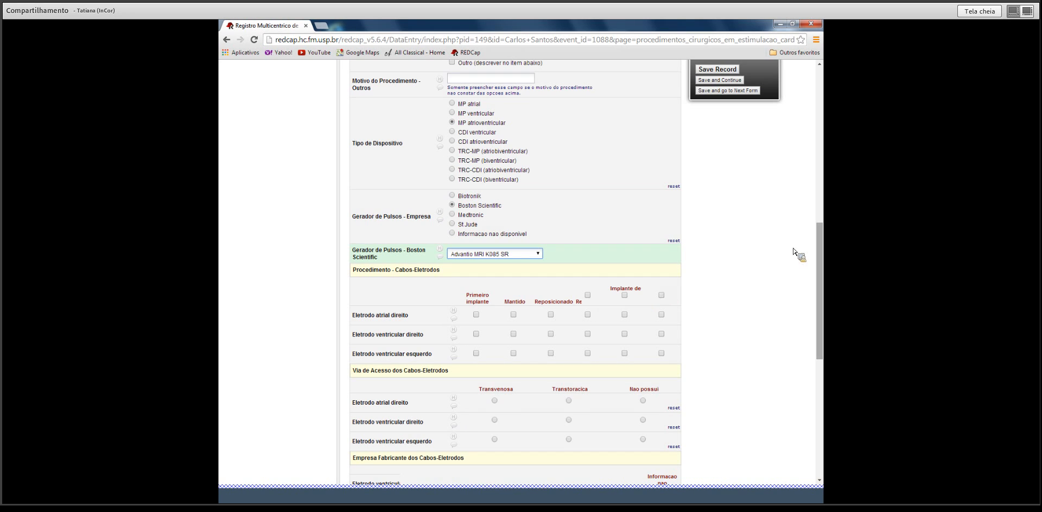
drag(821, 256, 822, 293)
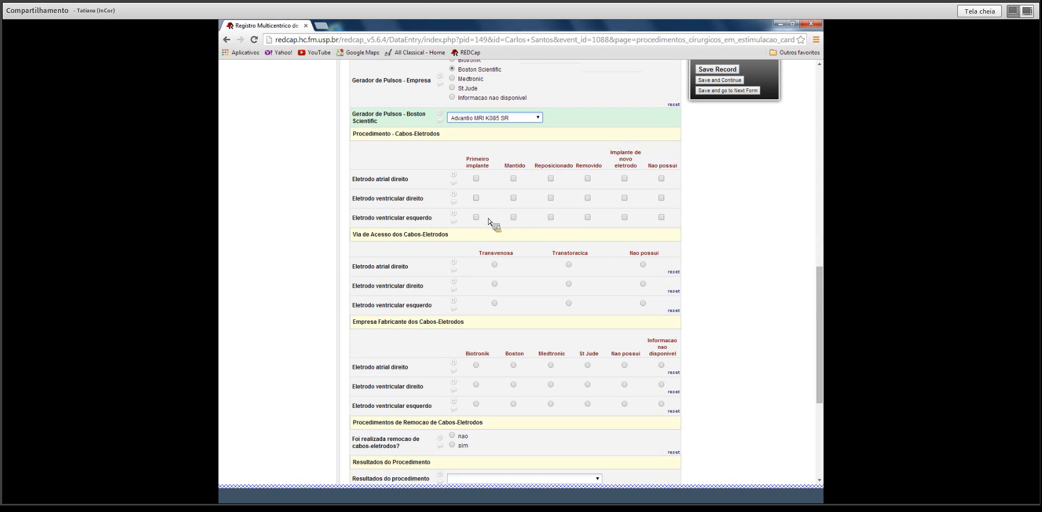
Mark the right atrial lead as first implant, with Transvenosa access for atrial and ventricular leads.
click(475, 178)
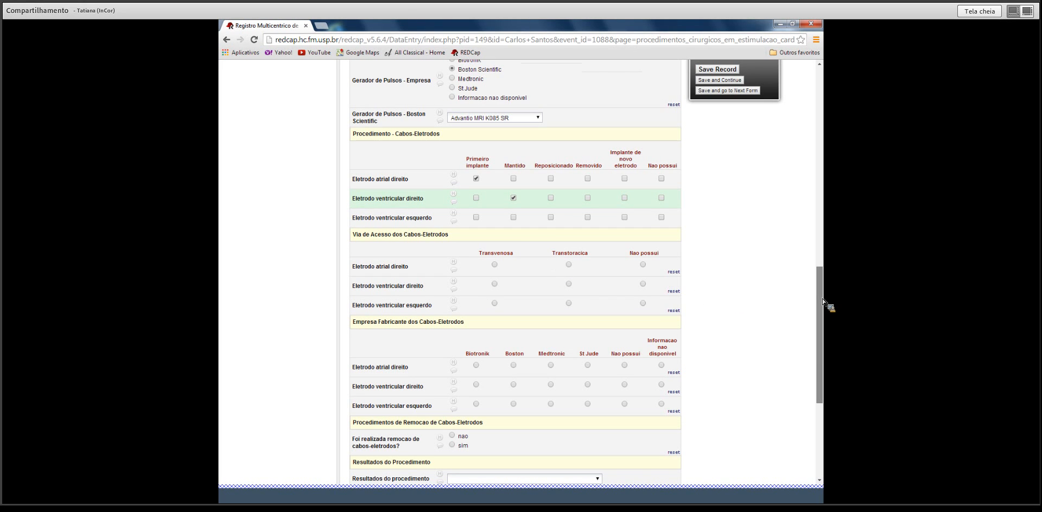
drag(823, 302, 821, 322)
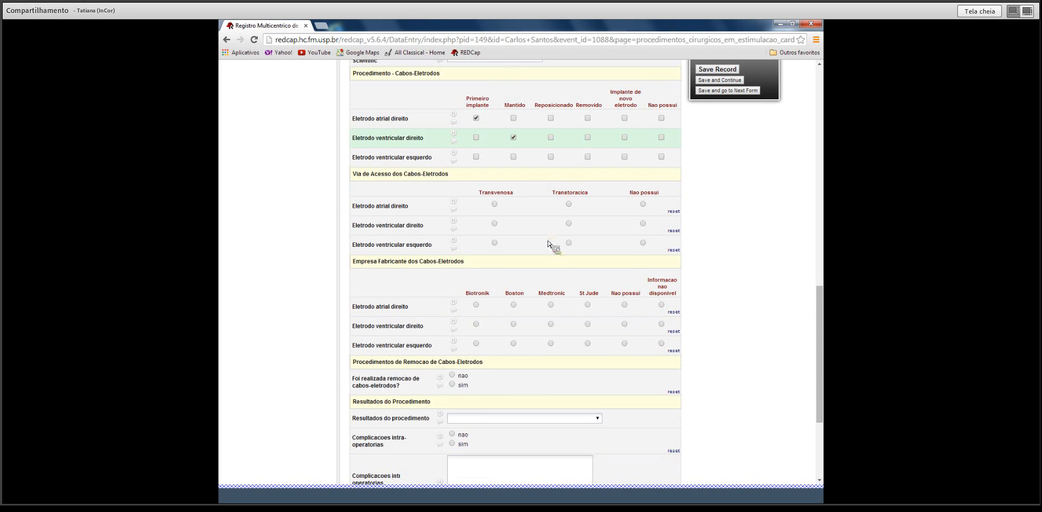
click(495, 206)
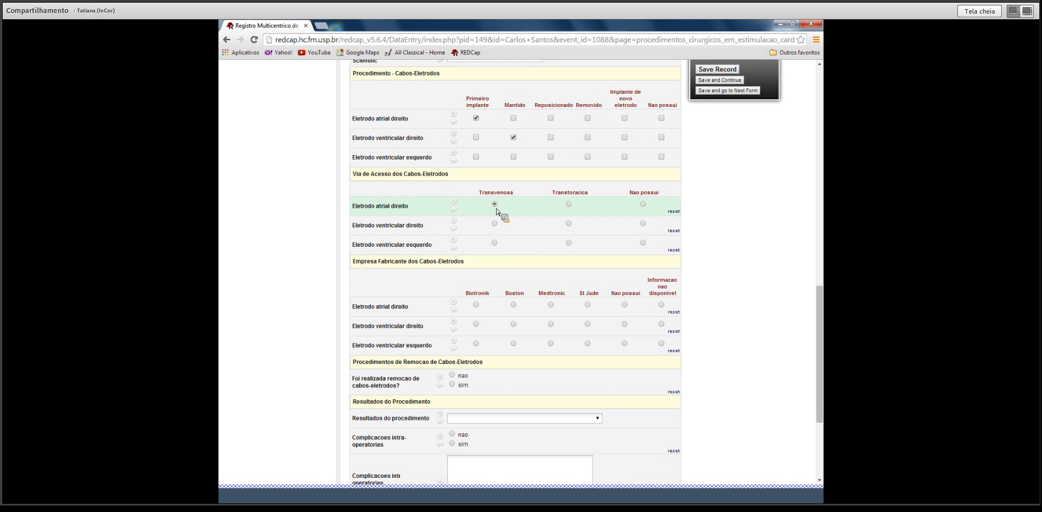
click(494, 224)
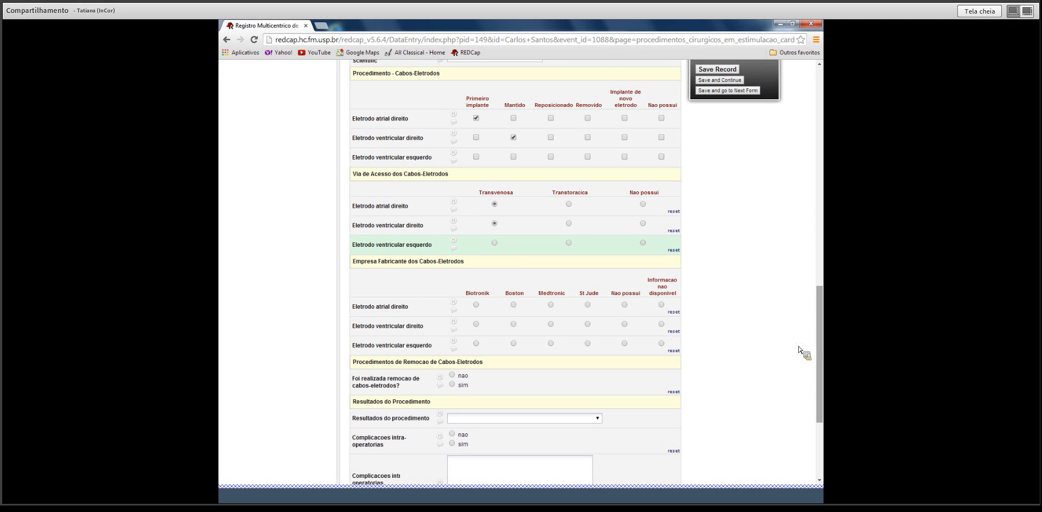
Set Biotronik Corox LA for the atrial and ventricular leads; left ventricular lead manufacturer unavailable.
drag(823, 330, 824, 359)
click(476, 215)
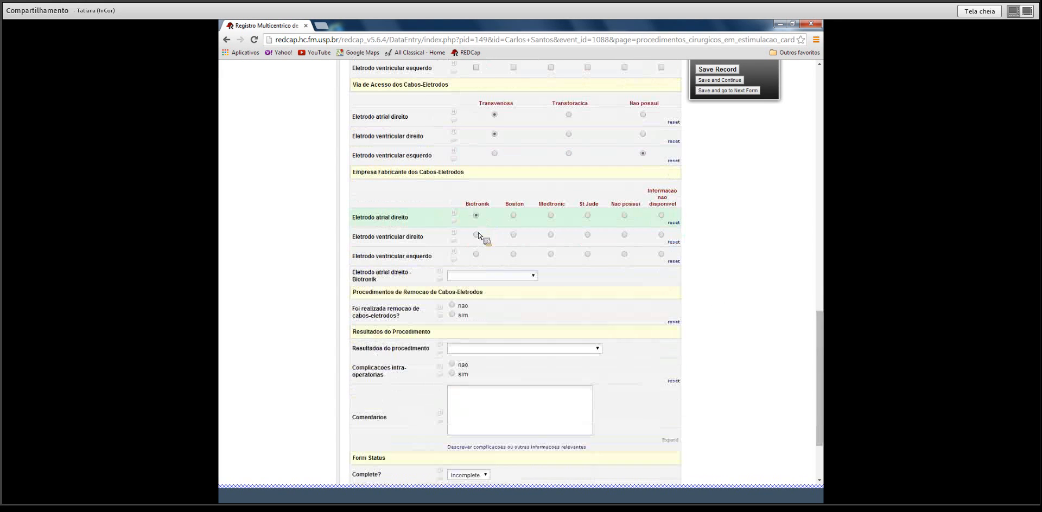
click(475, 234)
click(661, 253)
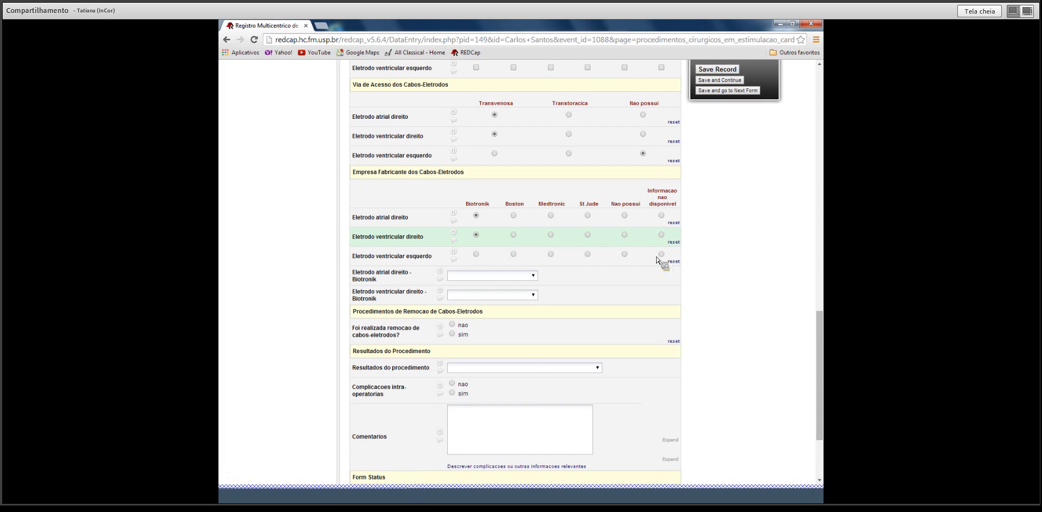
click(531, 276)
click(530, 296)
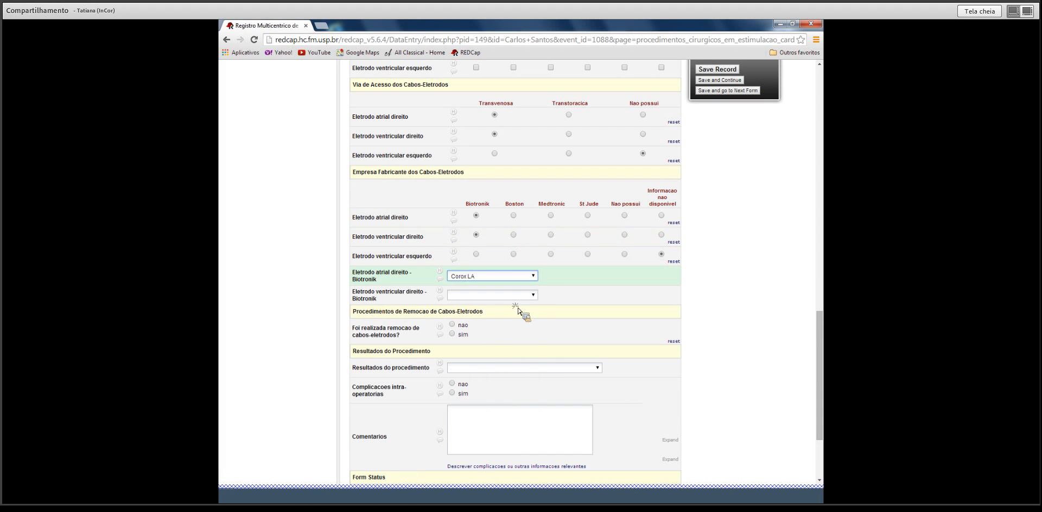
click(530, 297)
click(530, 316)
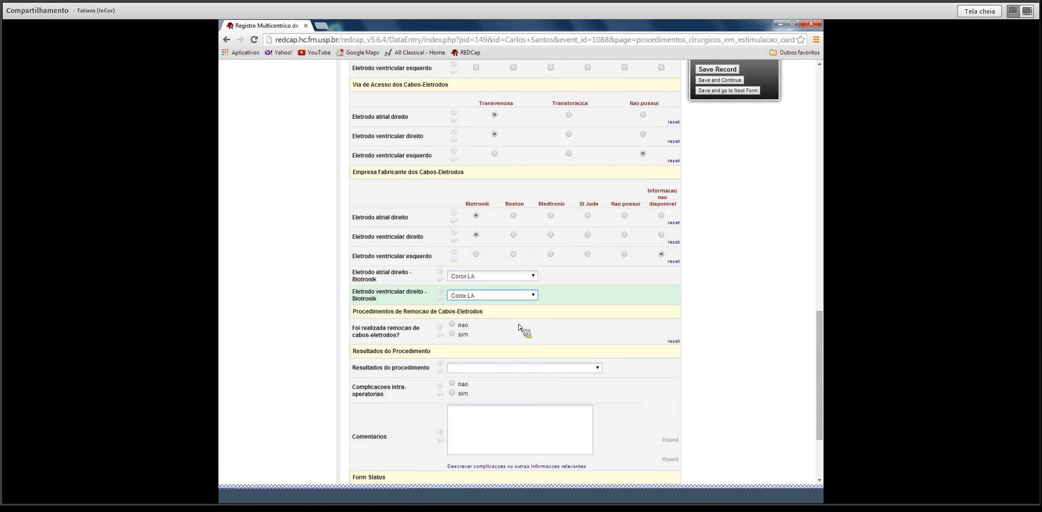
Record that no lead removal was performed.
scroll(820, 350, down, 3)
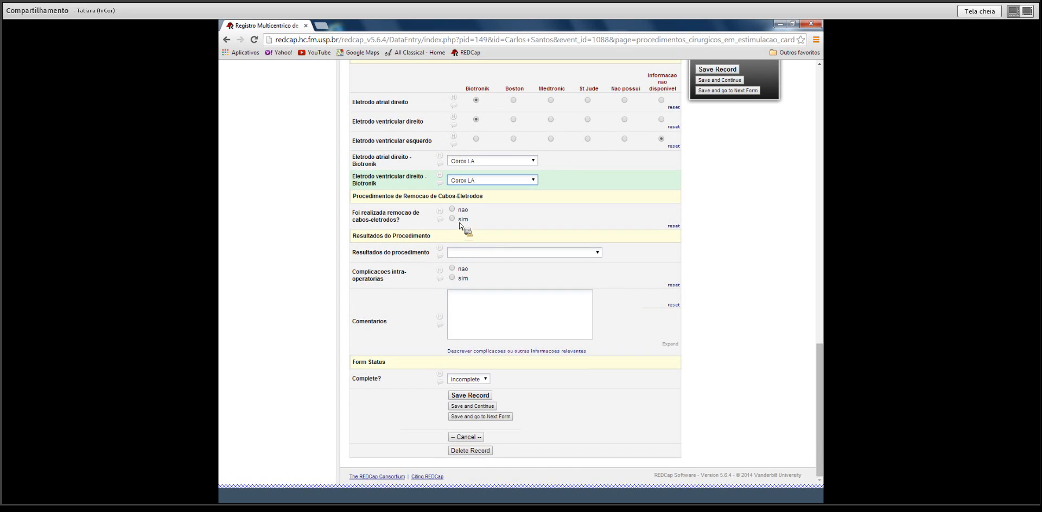
click(452, 210)
click(599, 254)
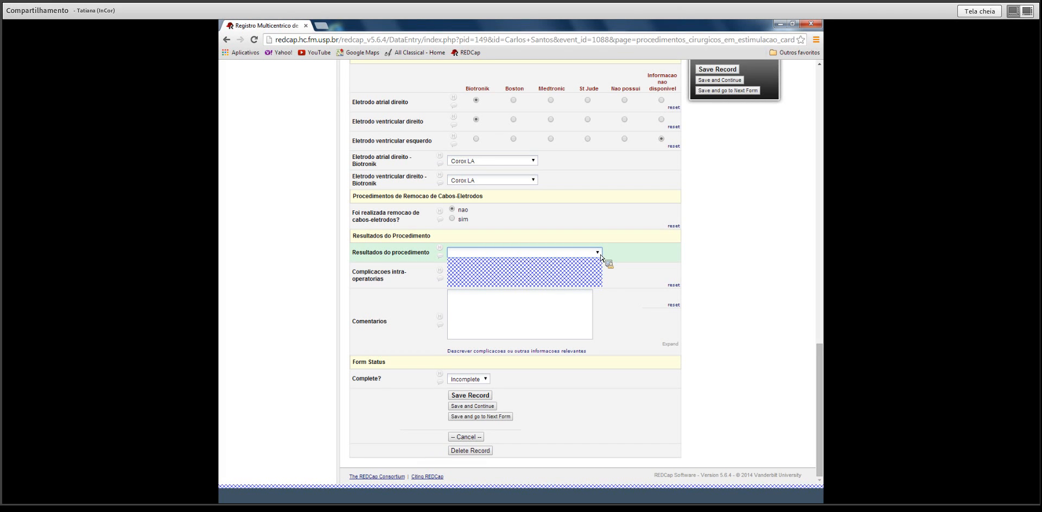
Set result Realizado procedimento proposto and report intra-operative complications, leaving Pneumotorax and Obito unticked.
click(582, 276)
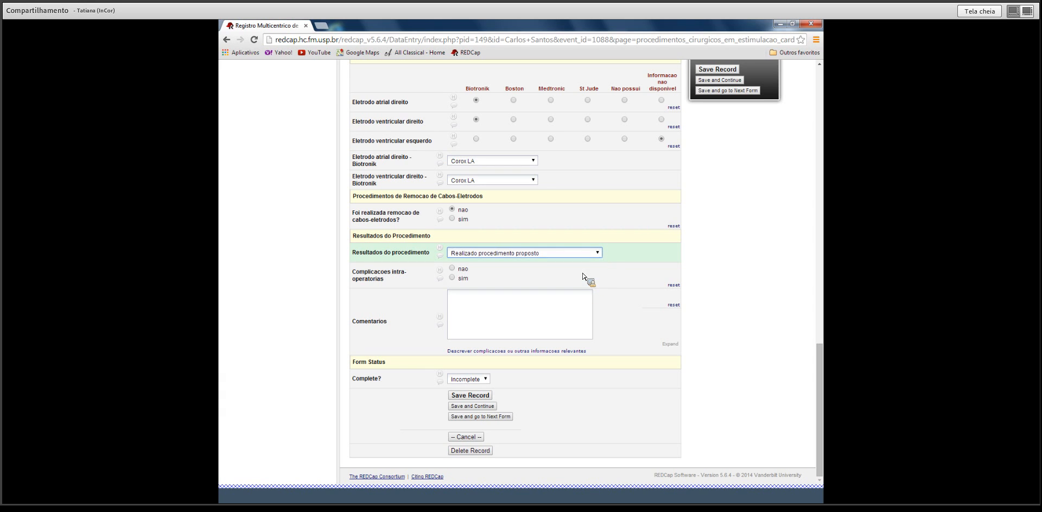
click(451, 278)
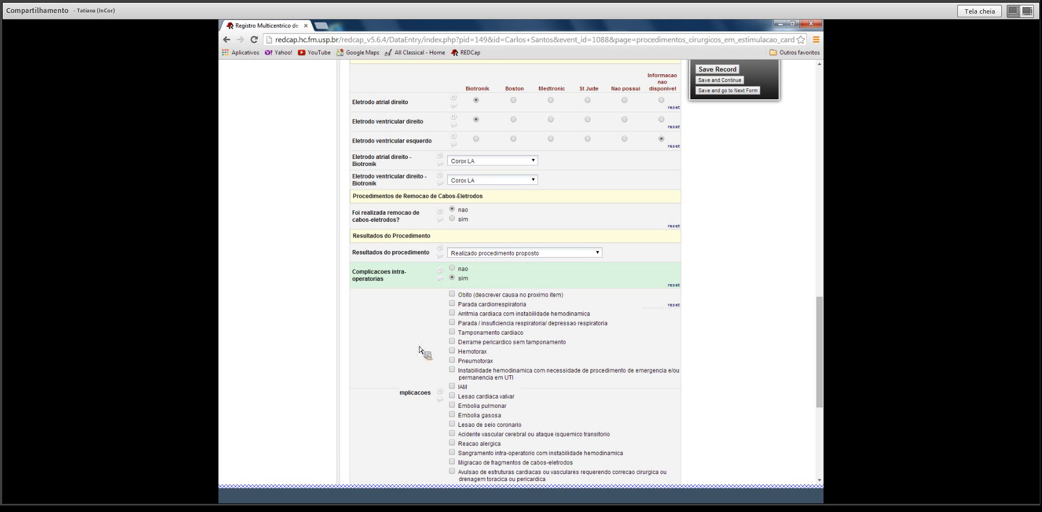
click(452, 361)
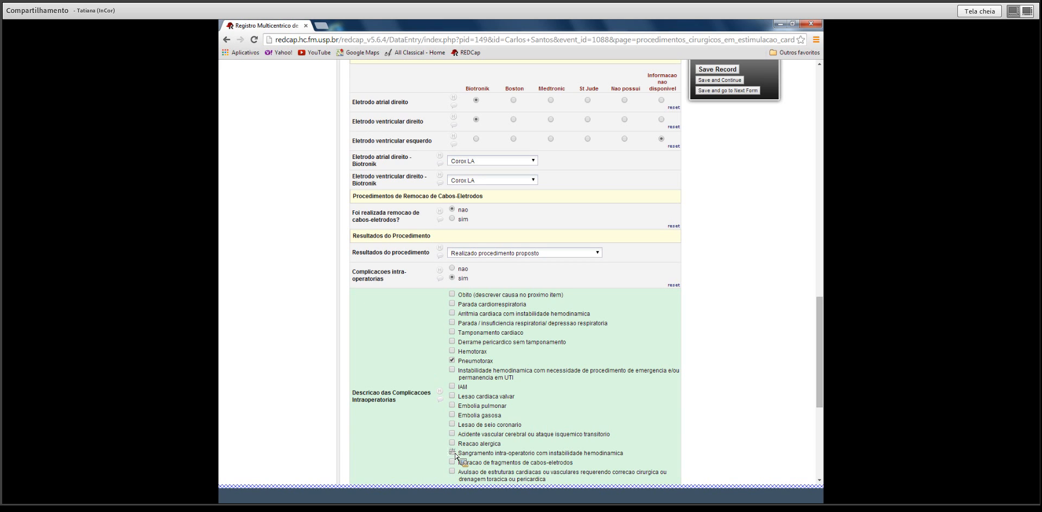
click(455, 295)
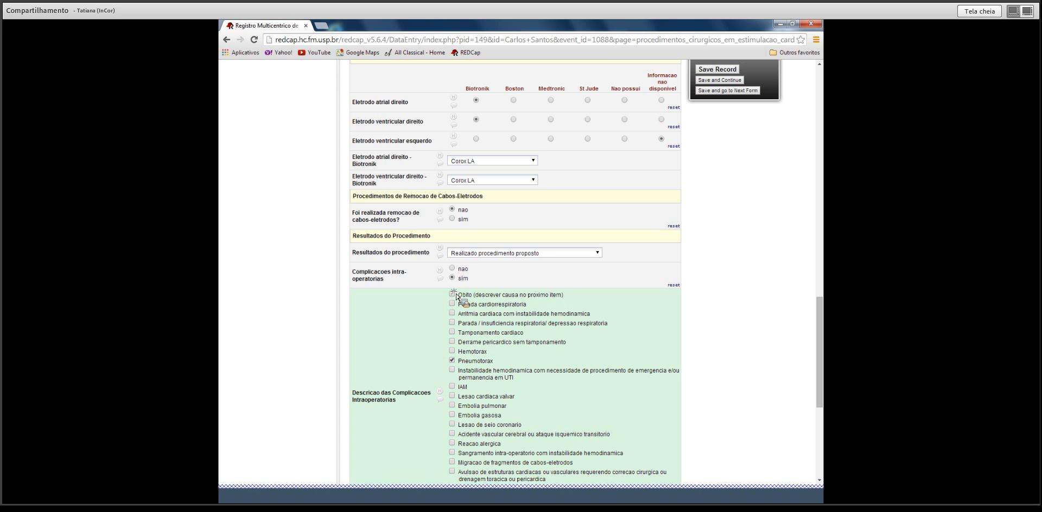
click(452, 360)
Enter placeholder text in Comentarios and set the form status to Unverified.
drag(820, 325, 819, 384)
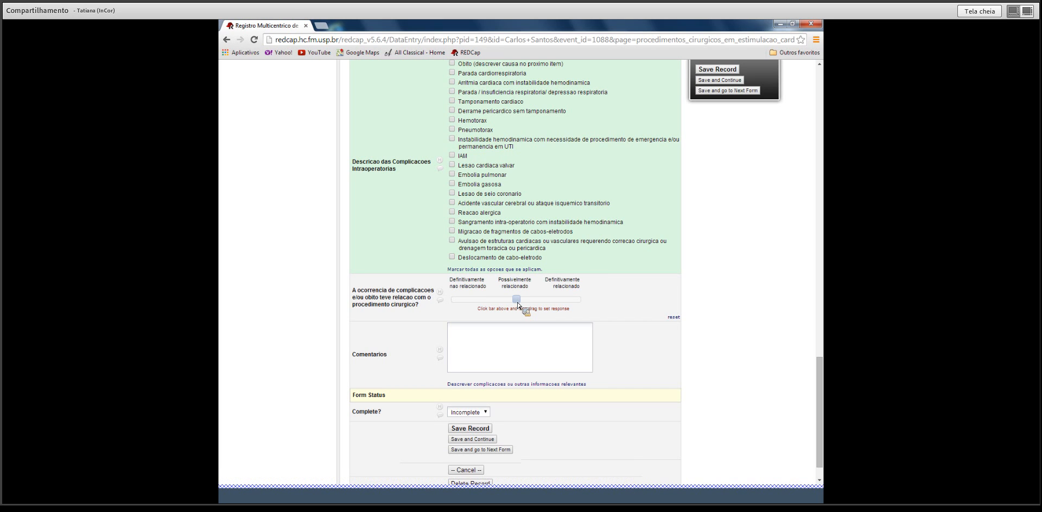
click(506, 351)
text(mfnghfi)
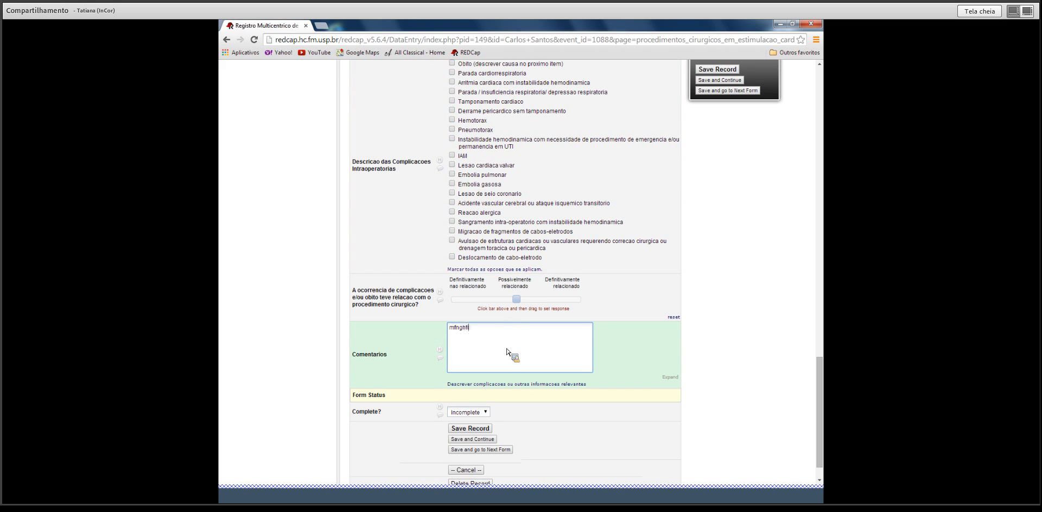
text(mfnhdfdladnajdhuffmab.)
click(484, 412)
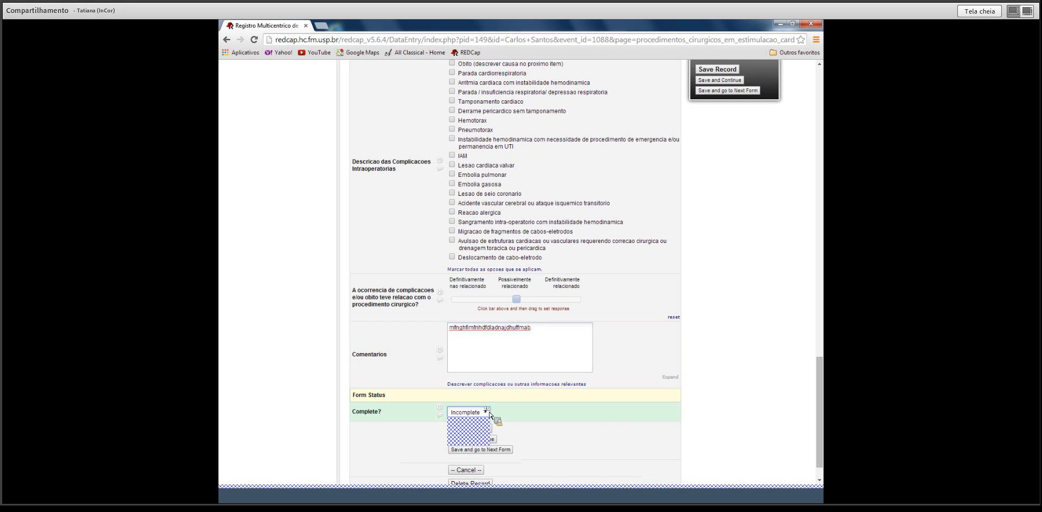
click(483, 441)
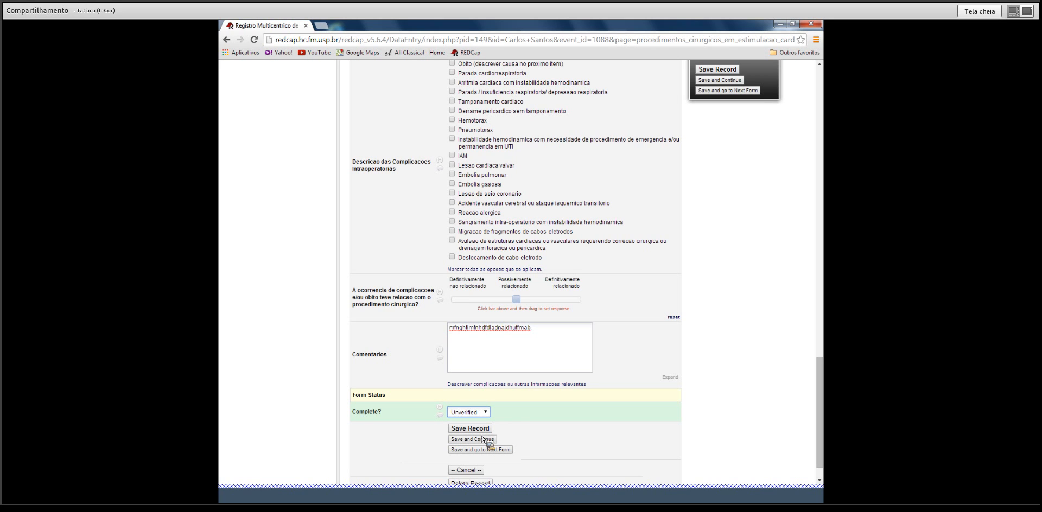
Save the surgical form, then give Alta Hospitalar admission 01-08-2014 and discharge 08-08-2014.
click(483, 431)
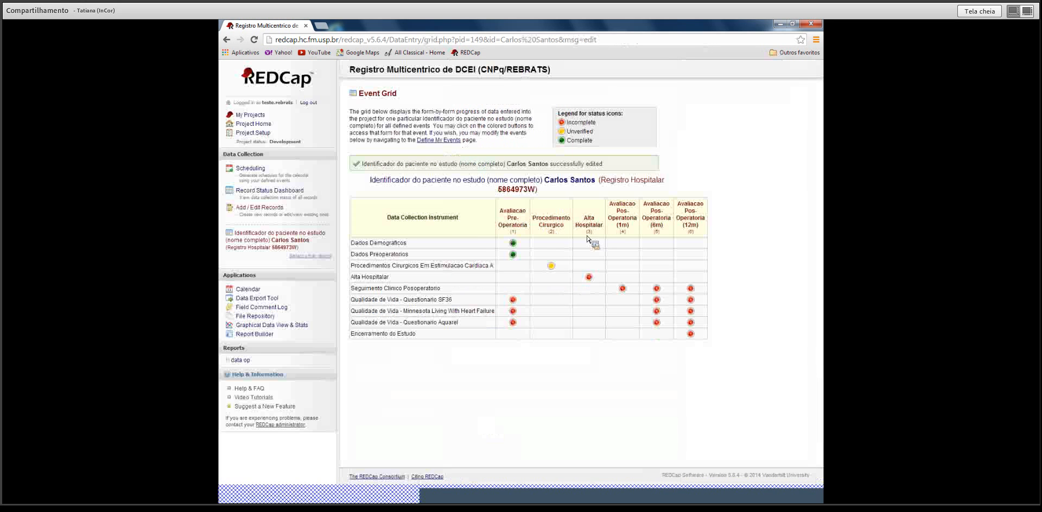
click(589, 277)
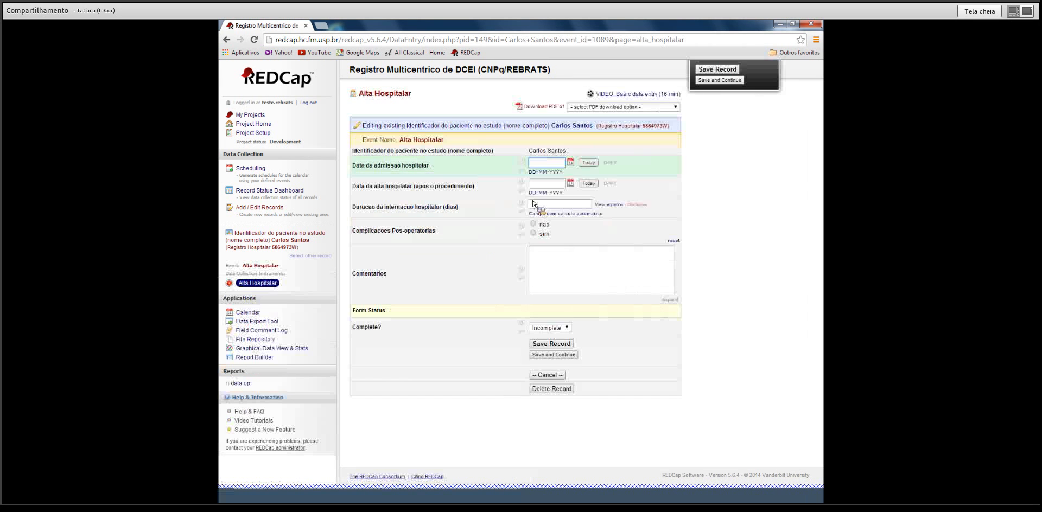
click(571, 162)
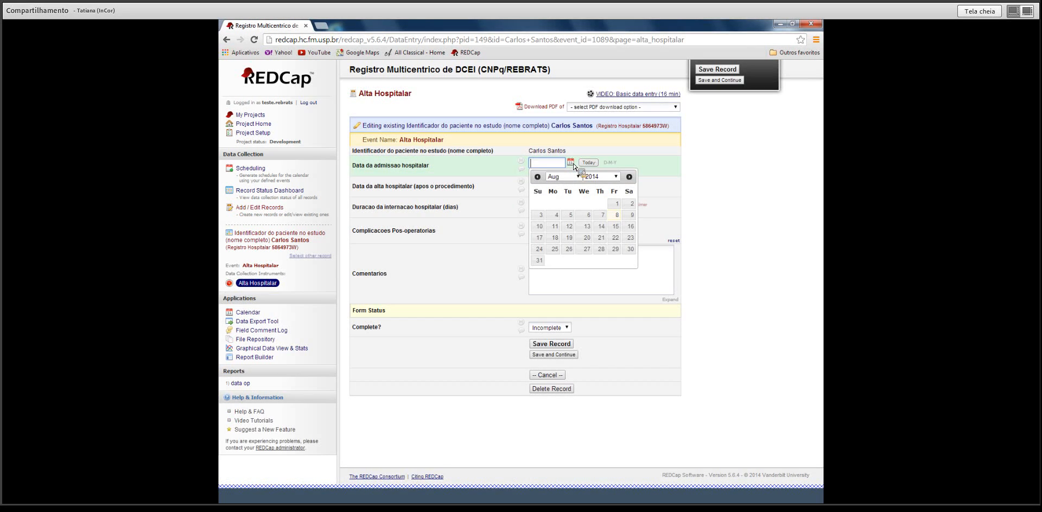
click(619, 205)
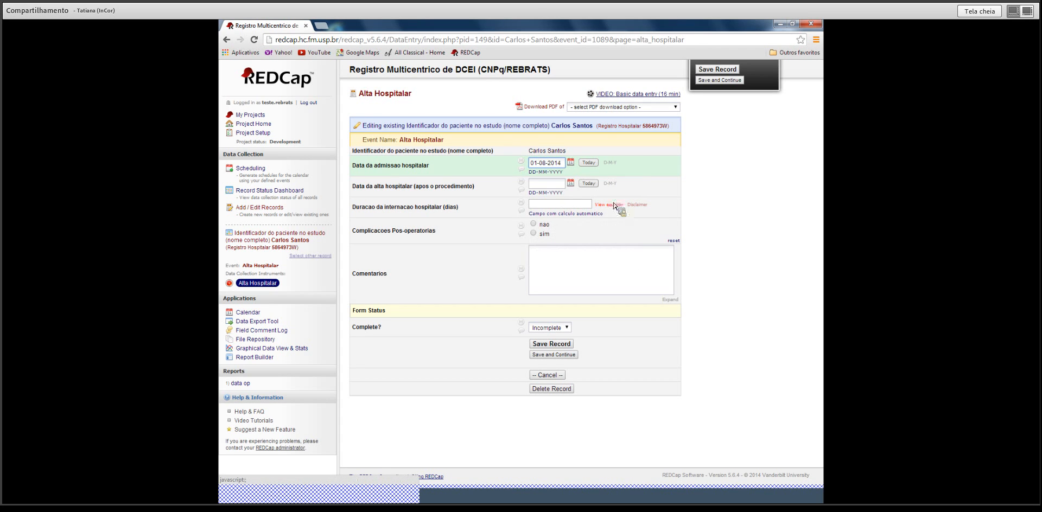
click(554, 184)
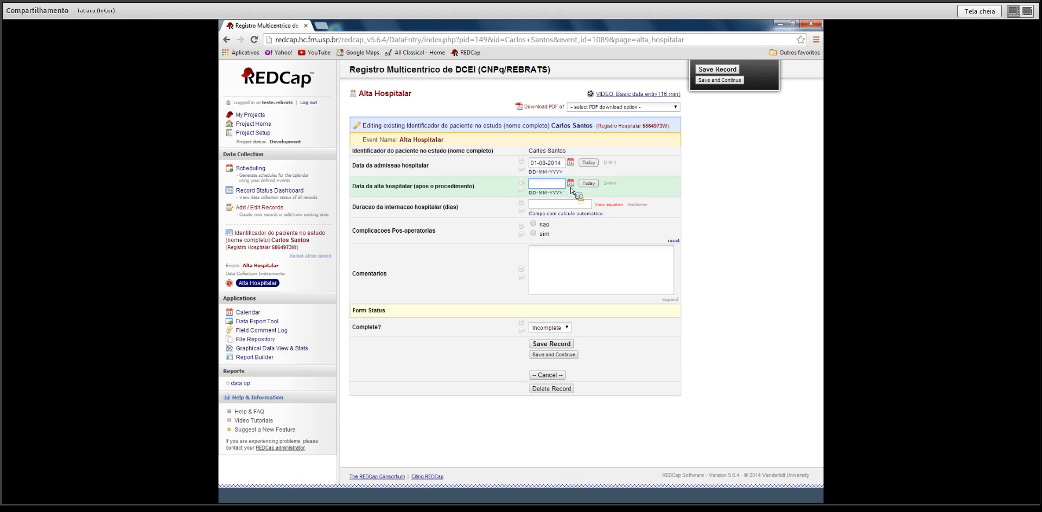
click(570, 183)
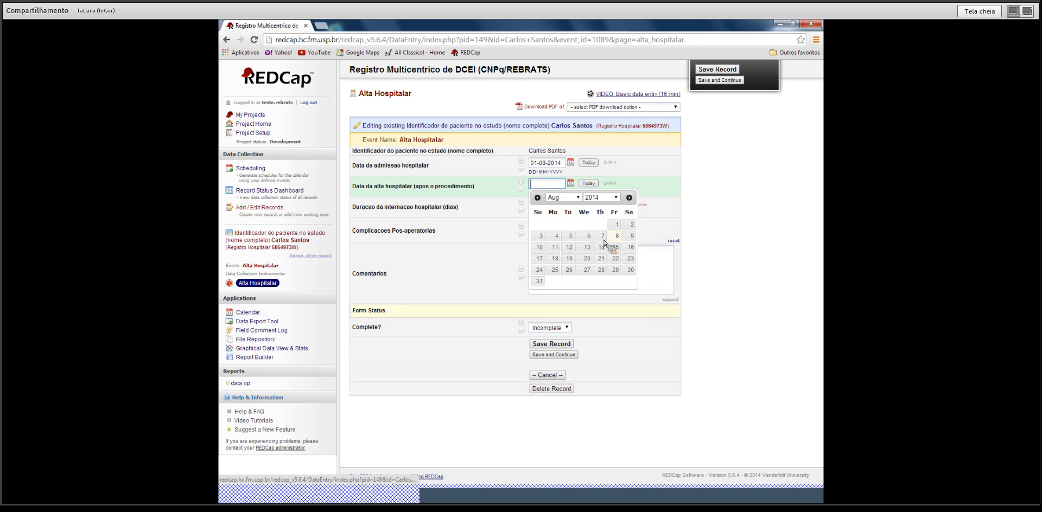
click(613, 236)
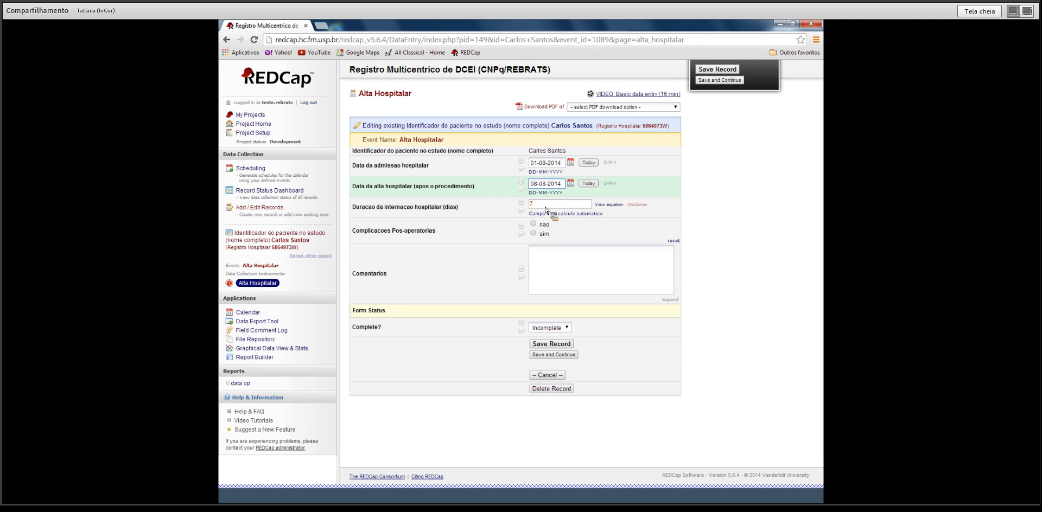
Report Derrame pericardico sem tamponamento and Malfuncionamento de cabo-eletrodo complications, then save as Complete.
click(533, 233)
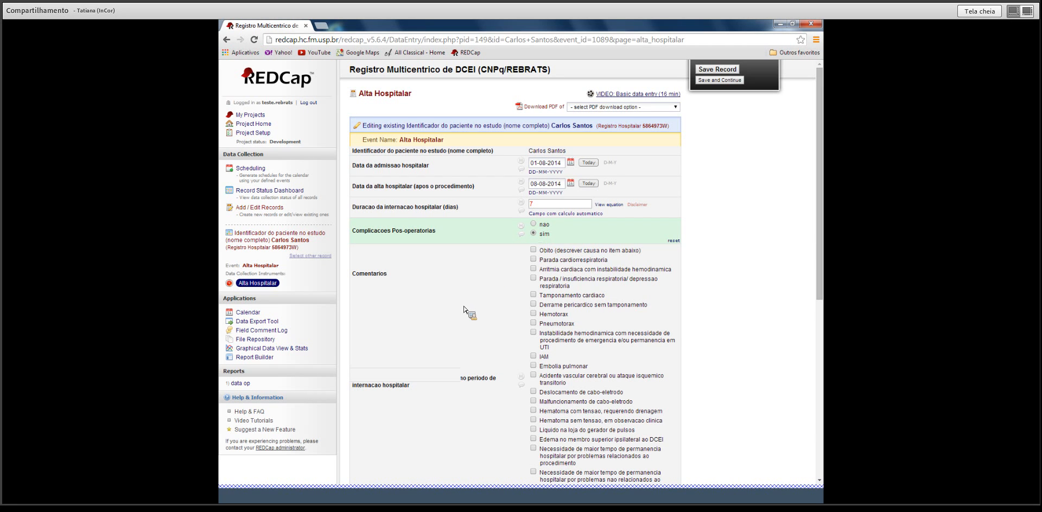
click(533, 304)
click(533, 402)
scroll(533, 404, down, 3)
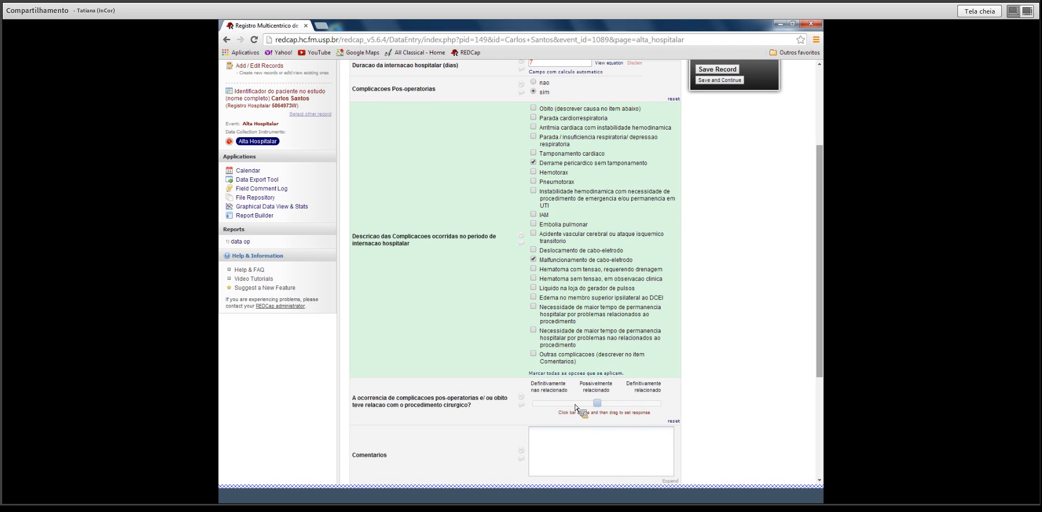
drag(819, 329, 819, 397)
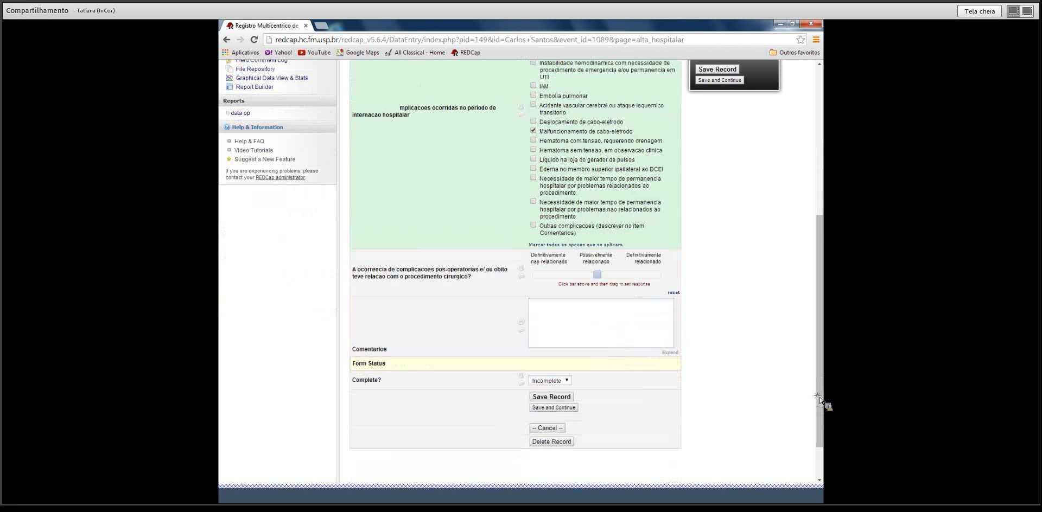
click(564, 381)
click(558, 407)
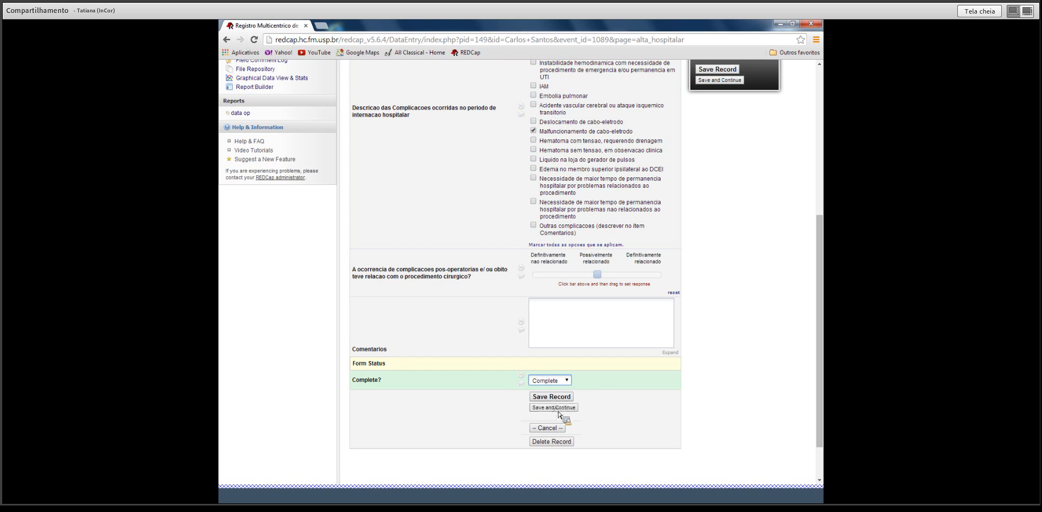
click(553, 400)
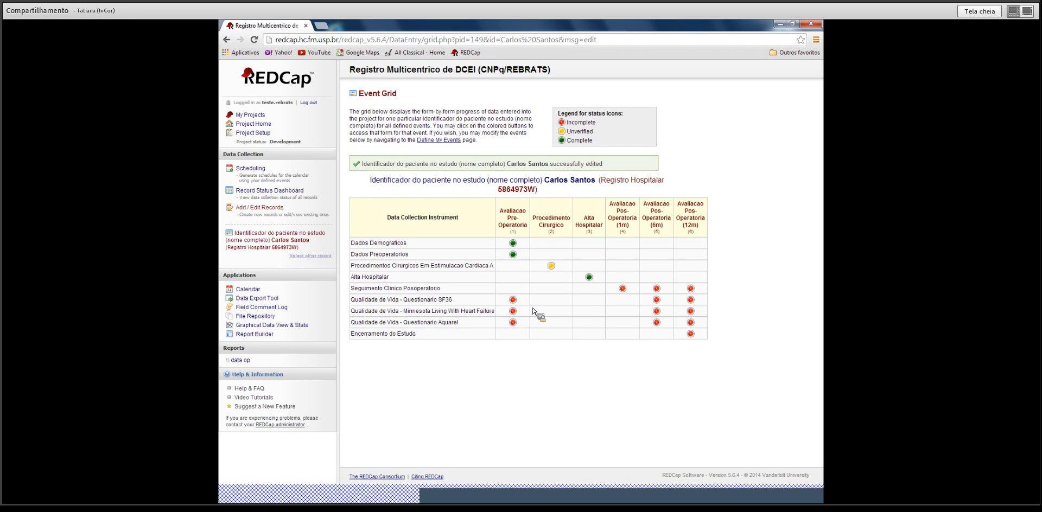
Date the pre-operative Minnesota questionnaire 07-08-2014 and answer questions 1–3 with 4 Muito.
click(513, 311)
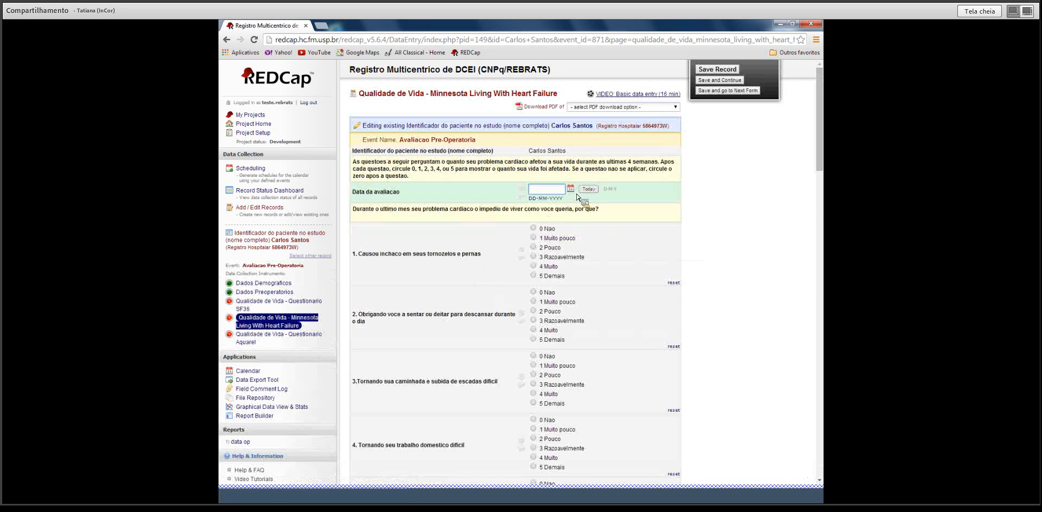
click(572, 190)
click(599, 247)
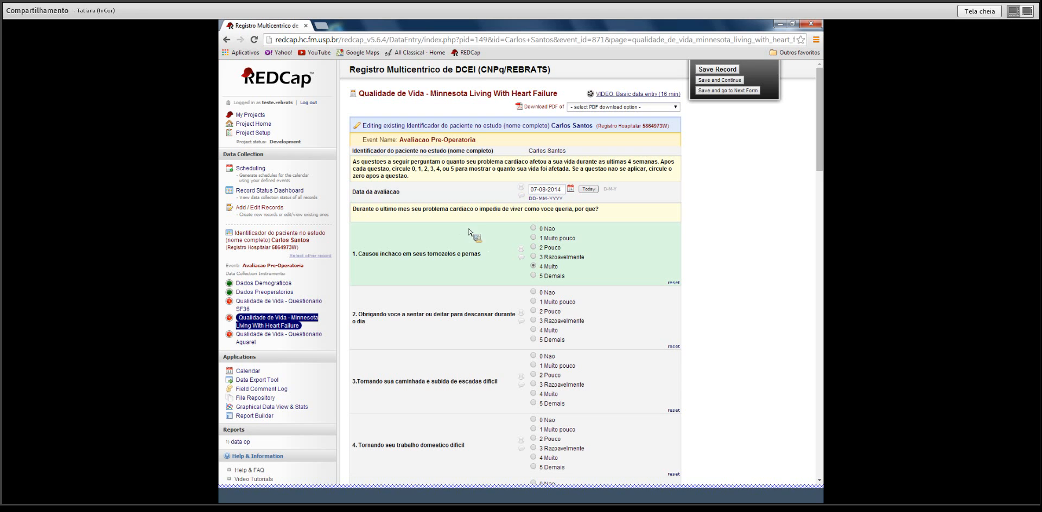
click(533, 267)
click(533, 330)
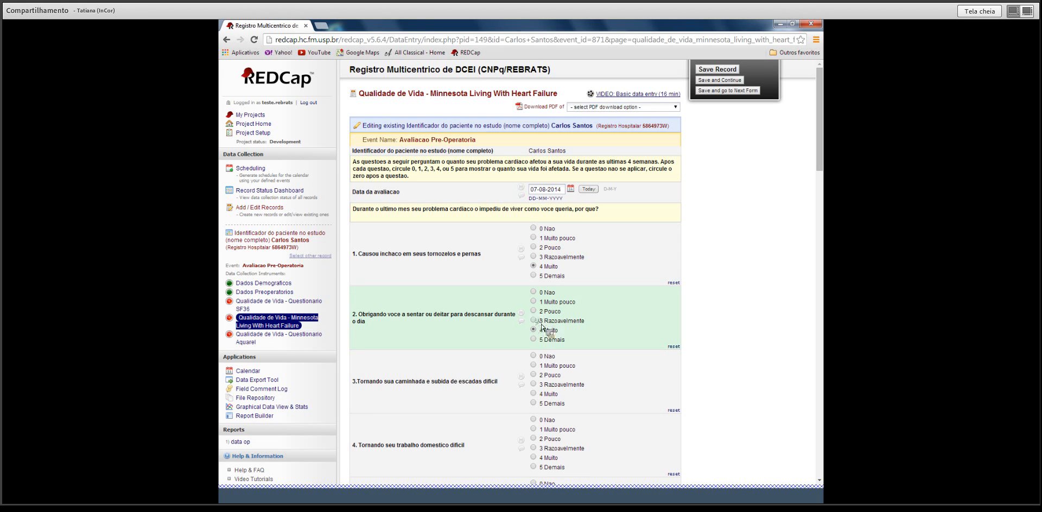
click(533, 393)
Answer questions 4–9: 5, 4, 5, 5, 5 and 4.
scroll(536, 394, down, 2)
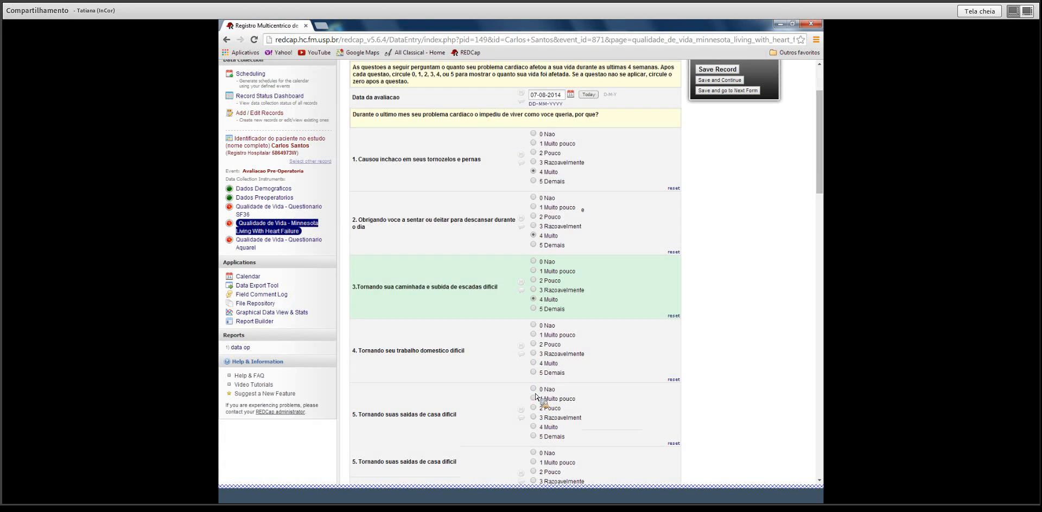
click(533, 373)
click(533, 427)
scroll(535, 380, down, 3)
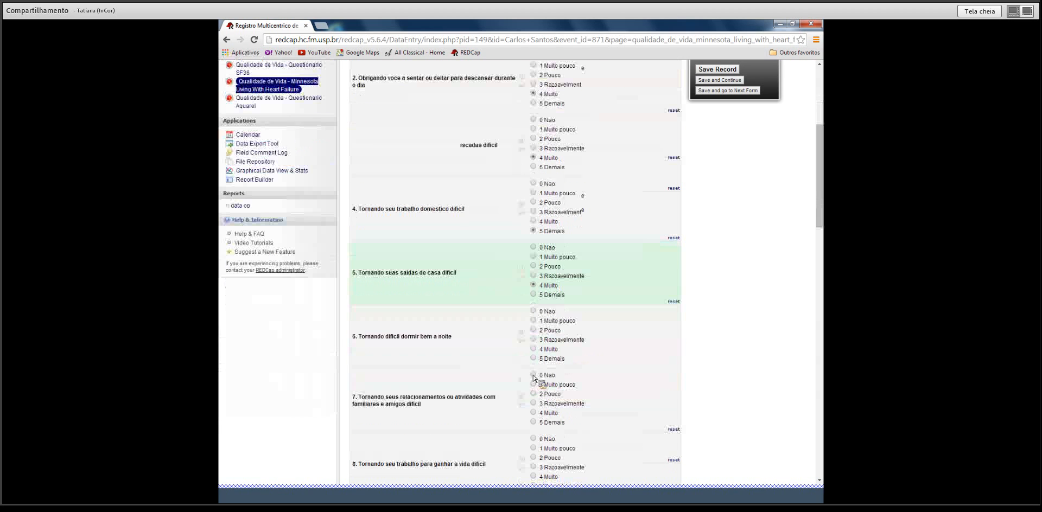
click(533, 359)
scroll(535, 369, down, 2)
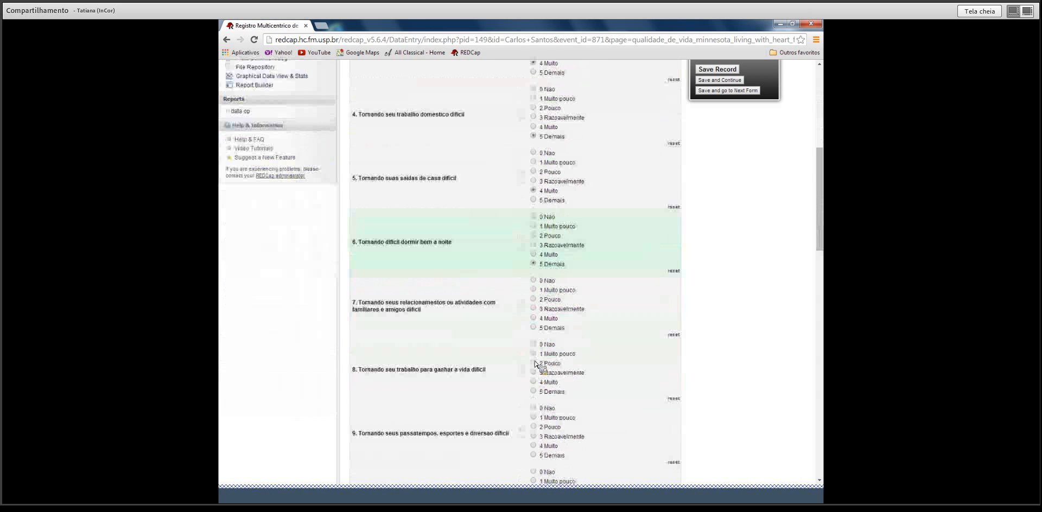
click(534, 328)
scroll(538, 341, down, 2)
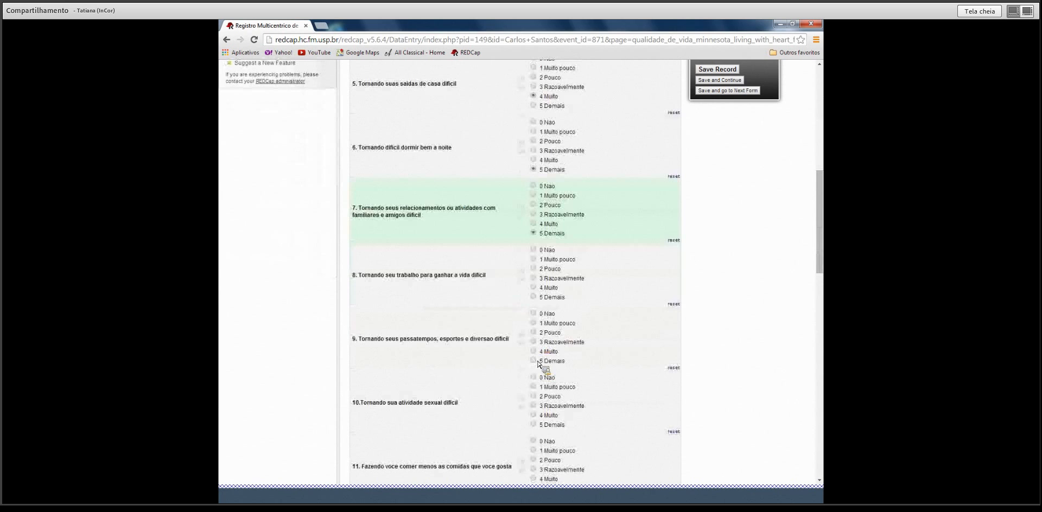
click(534, 297)
click(534, 351)
Answer question 10 and 11 with 4, 12 with 3, 14 with 5 and 17 with 4.
scroll(536, 354, down, 1)
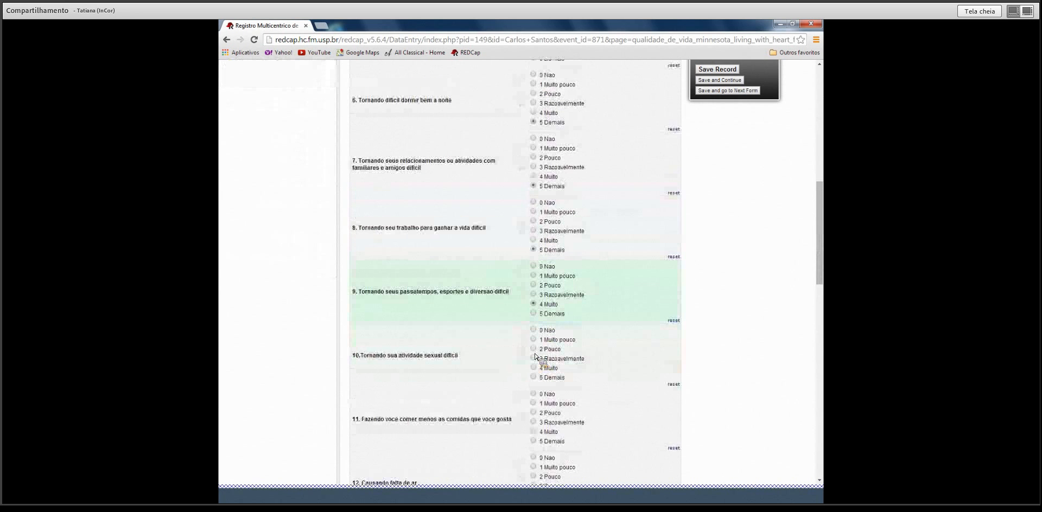
click(534, 368)
scroll(537, 371, down, 2)
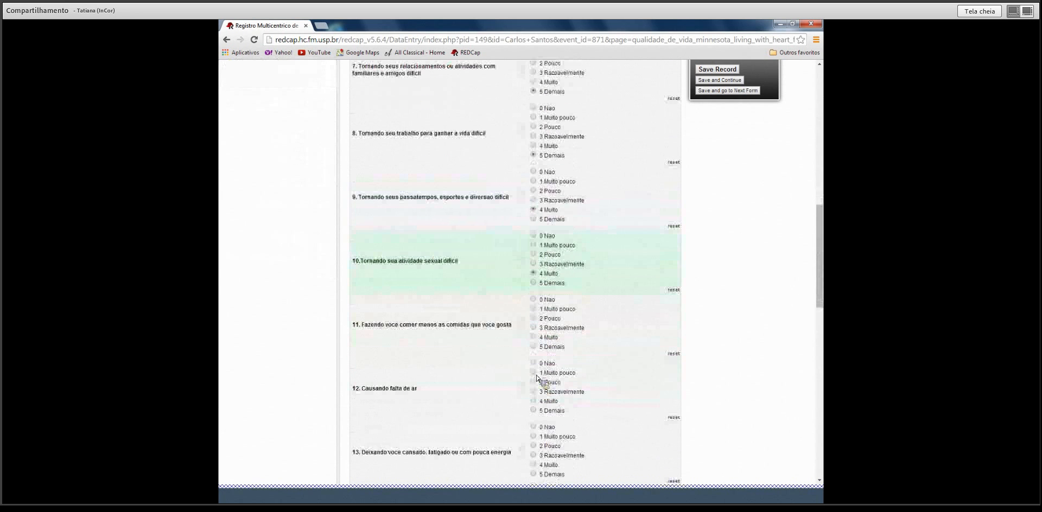
click(533, 337)
click(544, 391)
scroll(543, 390, down, 2)
click(538, 444)
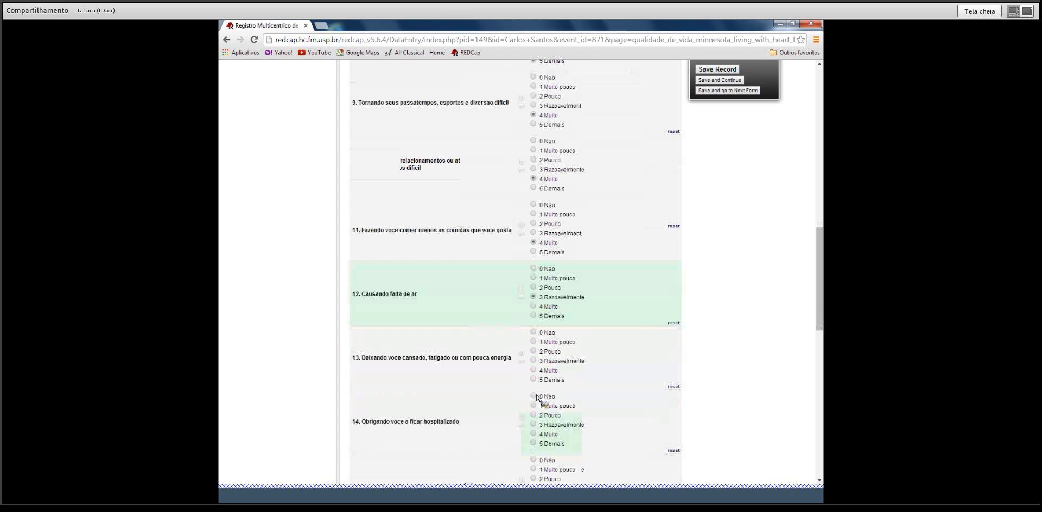
scroll(541, 446, down, 4)
click(534, 441)
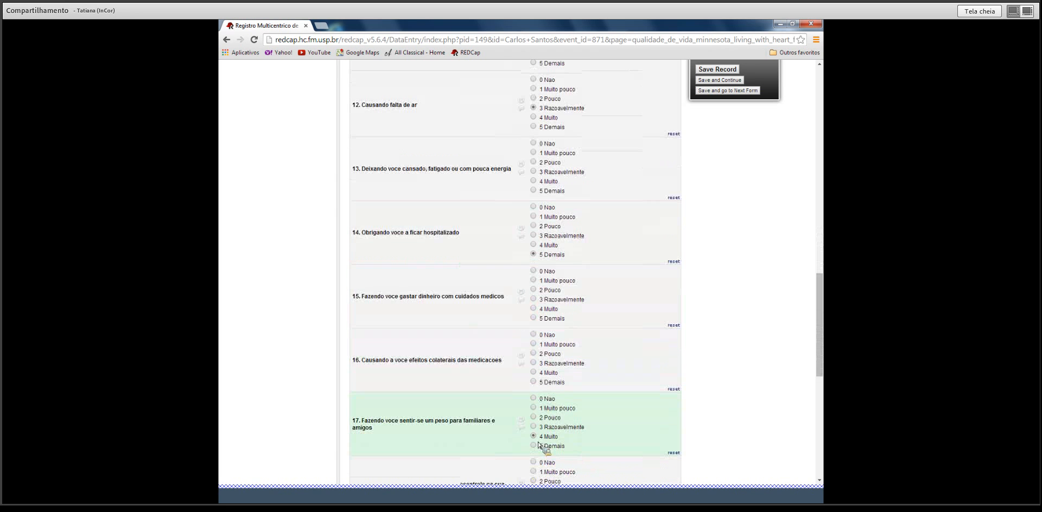
scroll(536, 441, down, 5)
scroll(536, 440, down, 4)
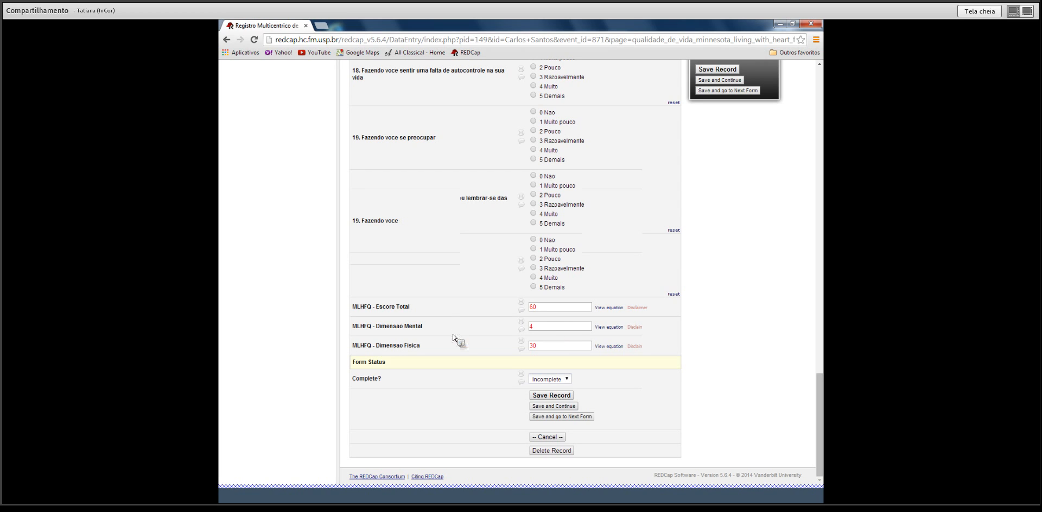
Mark the questionnaire Complete and save it.
click(564, 379)
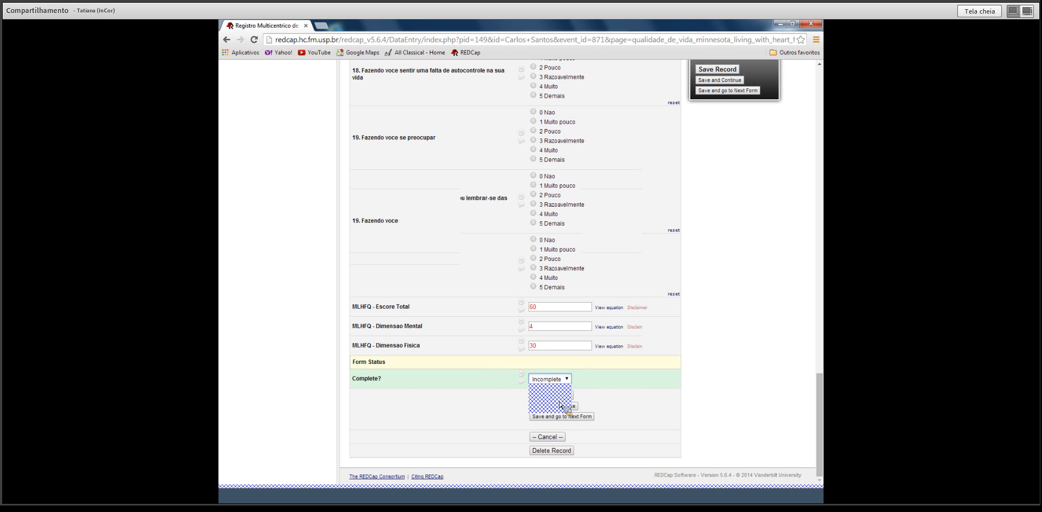
click(561, 404)
click(554, 396)
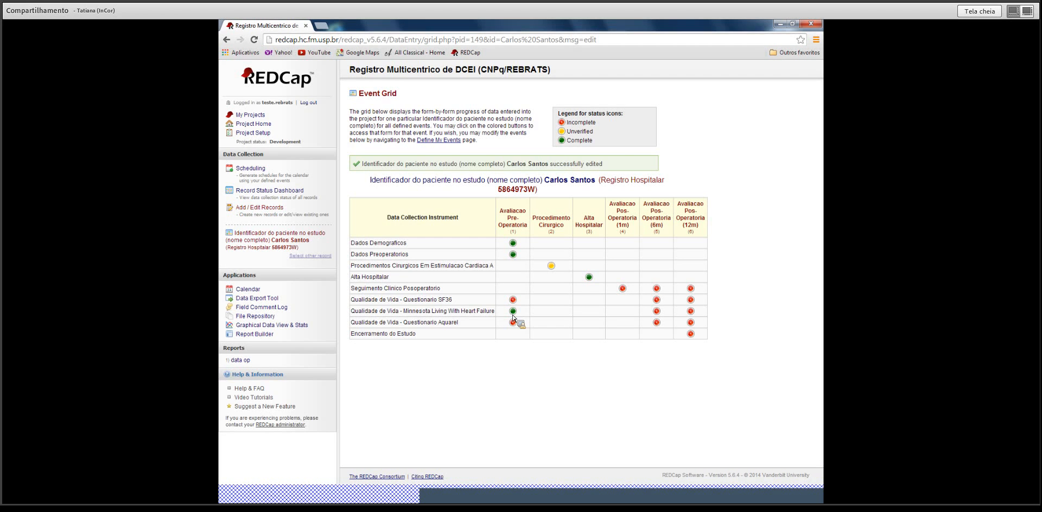
Date the 1-month follow-up 05-09-2014 with NYHA functional class II.
click(622, 288)
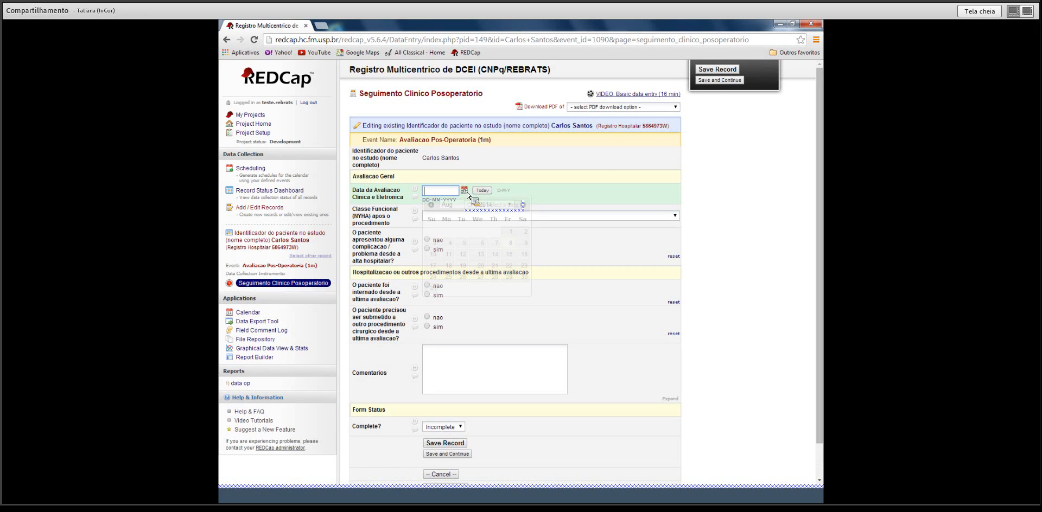
click(465, 190)
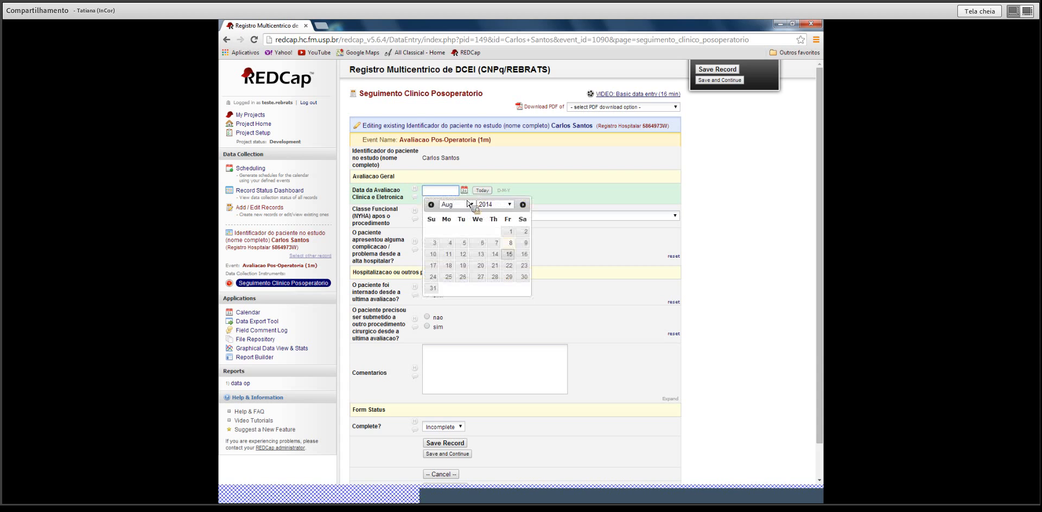
click(522, 205)
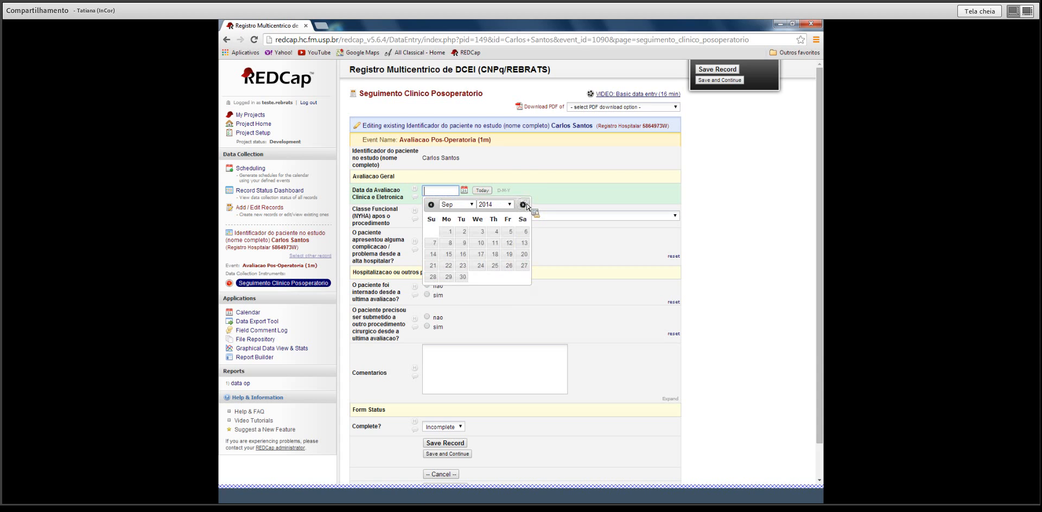
click(505, 233)
click(674, 216)
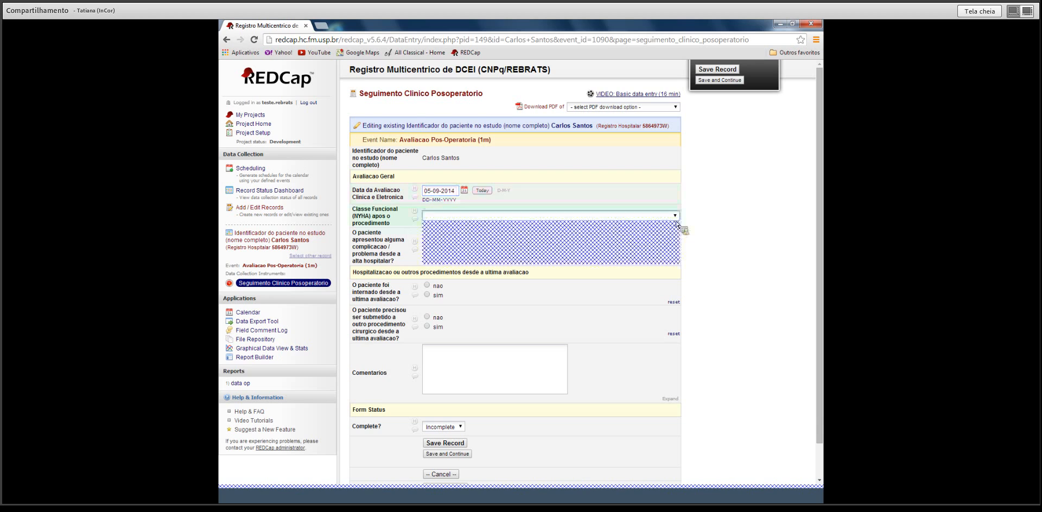
click(672, 236)
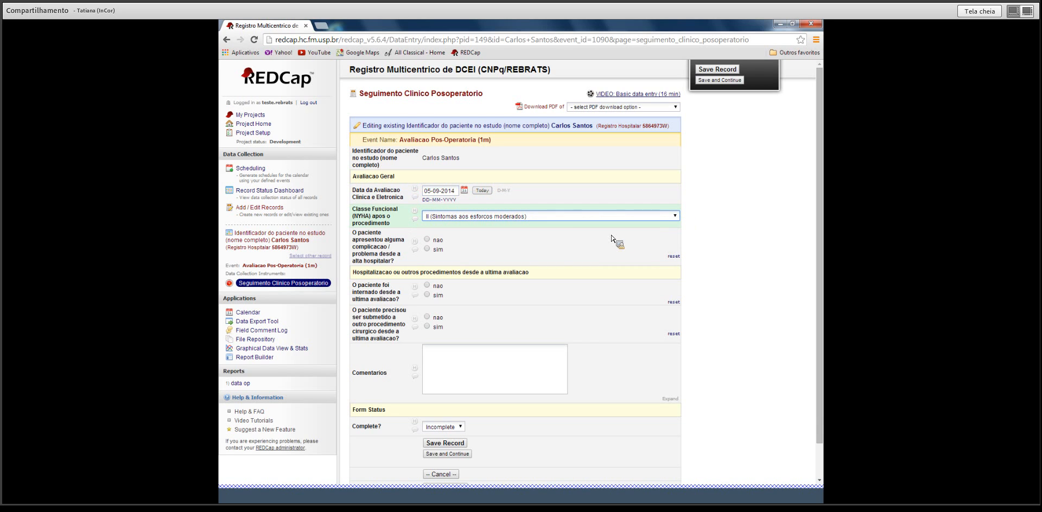
Record a Fratura de cabo-eletrodo complication and hospitalization, then save as Complete.
click(427, 249)
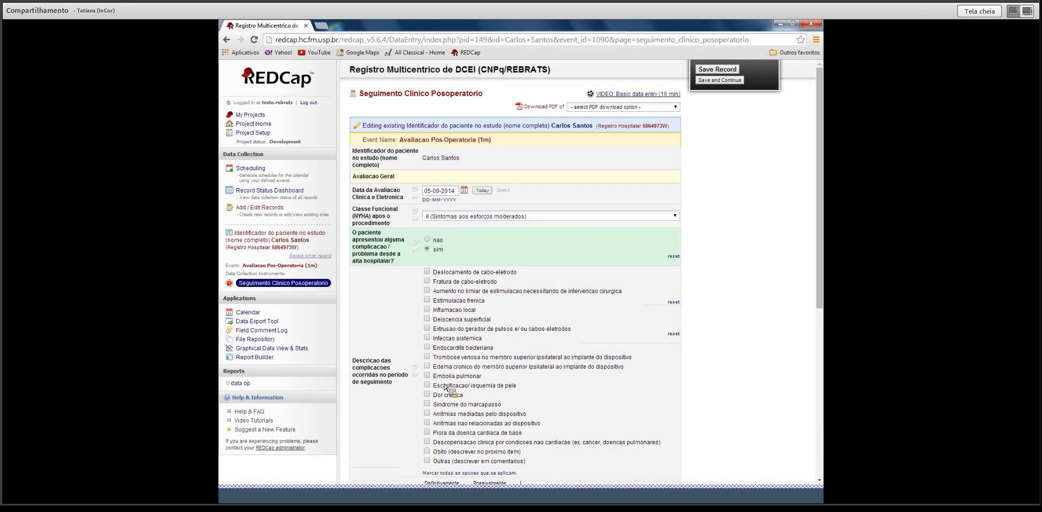
click(426, 282)
scroll(537, 342, down, 3)
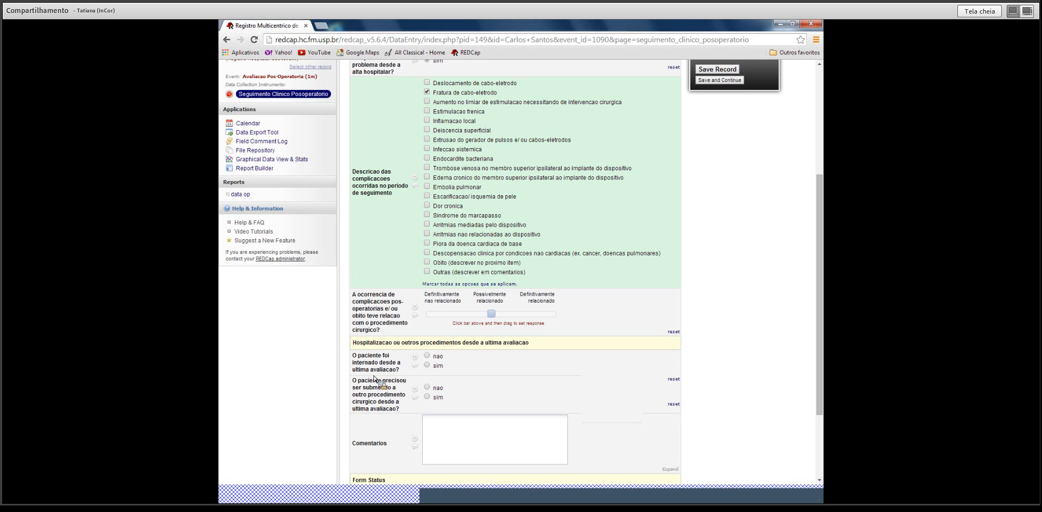
click(426, 367)
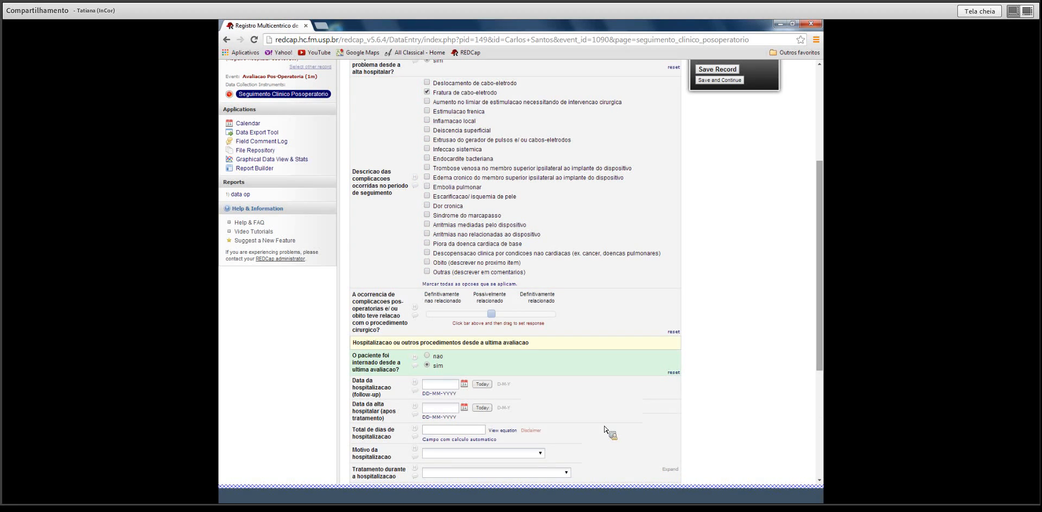
scroll(808, 347, down, 5)
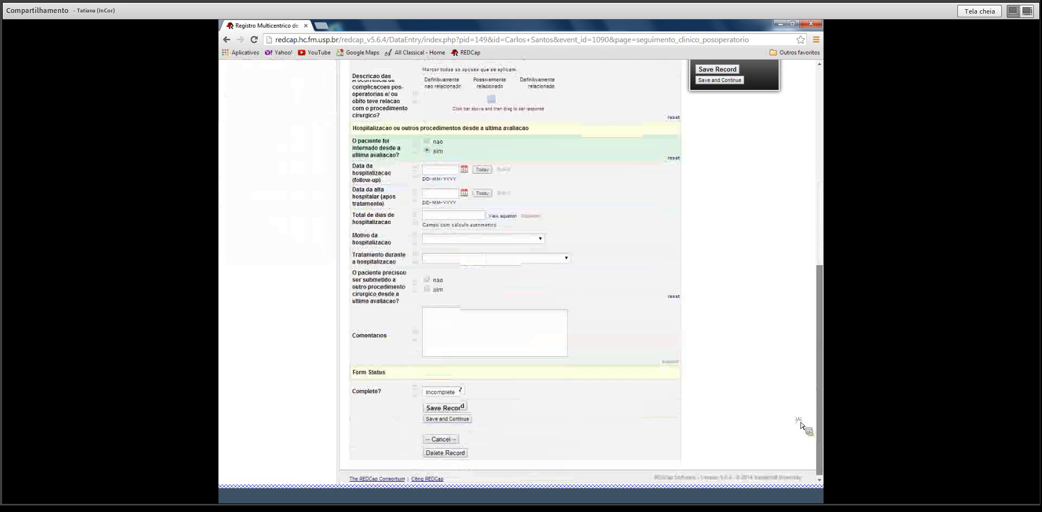
click(461, 390)
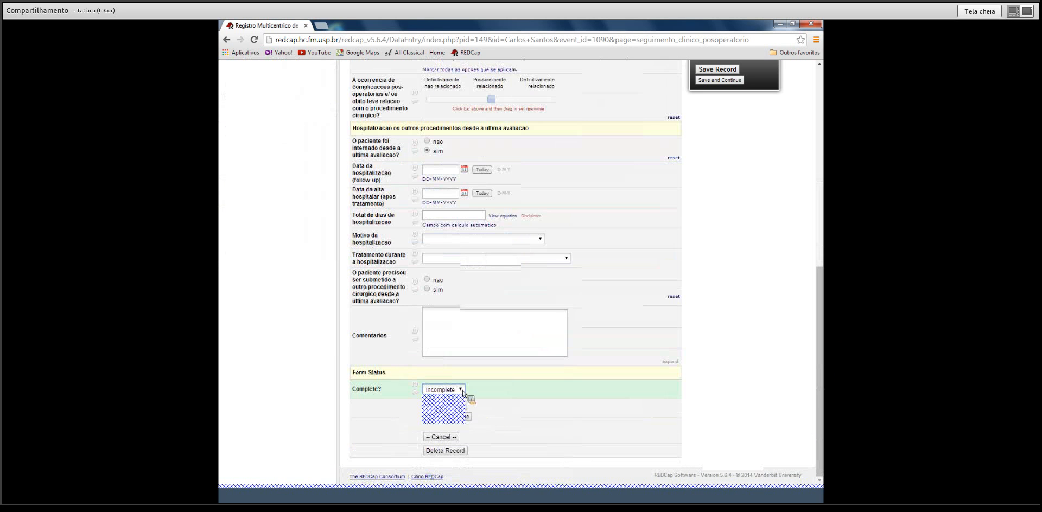
click(456, 418)
click(451, 407)
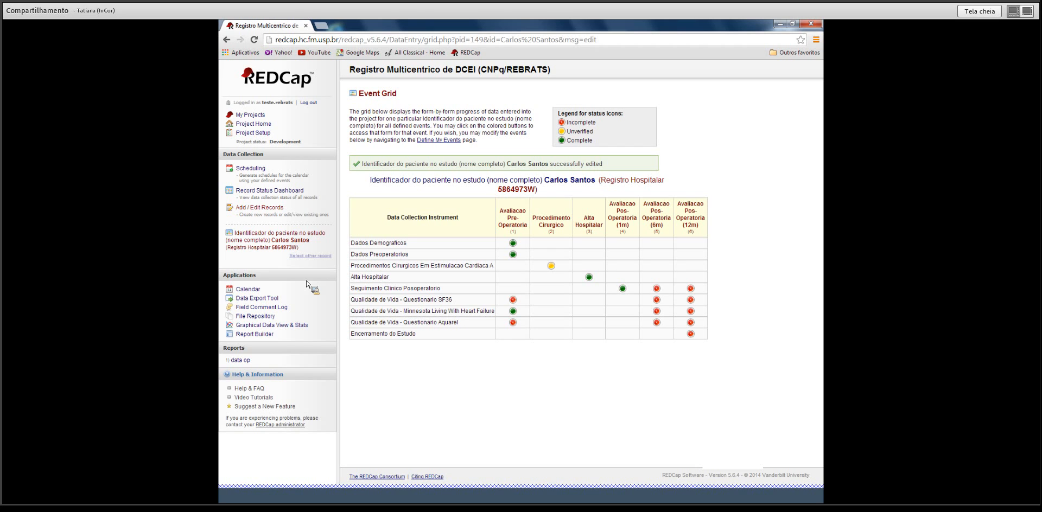
Open the Record Status Dashboard showing all 6 records.
click(283, 194)
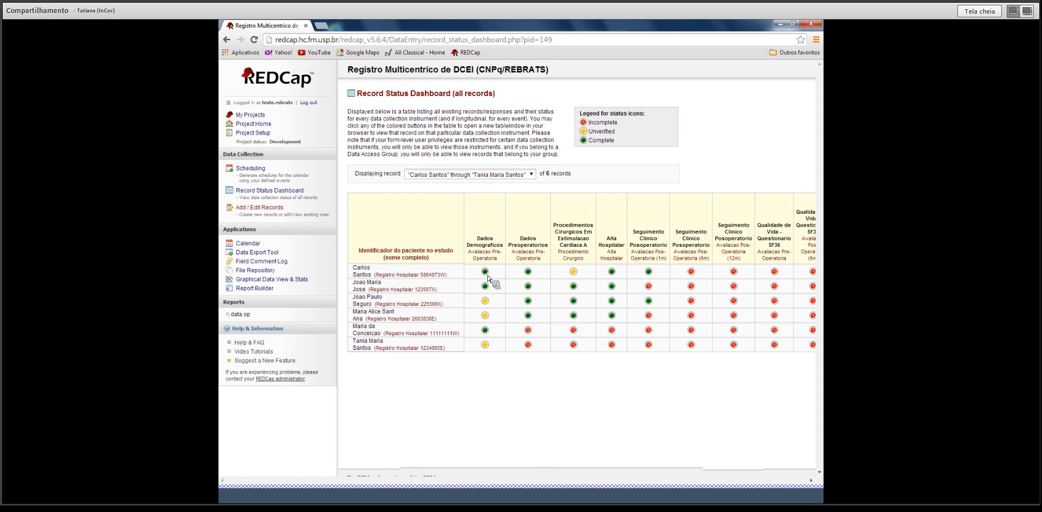
Tick Embolia gasosa on the surgical procedure form and save it as Complete.
click(575, 274)
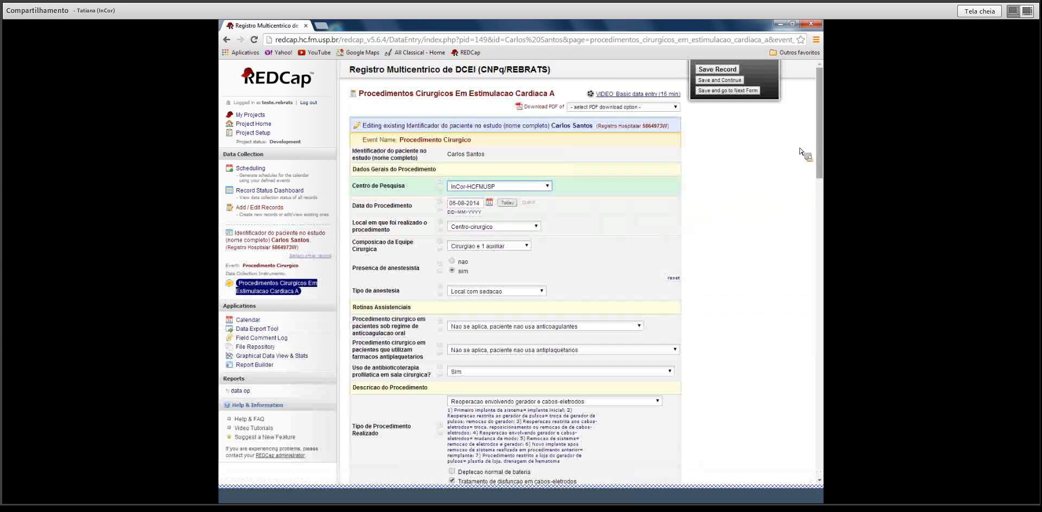
scroll(823, 130, down, 5)
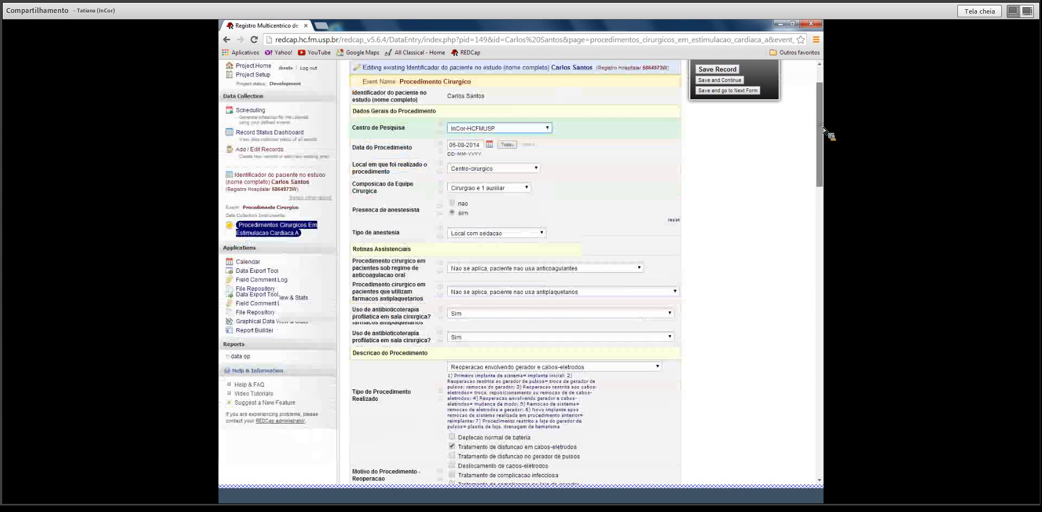
drag(819, 176, 774, 432)
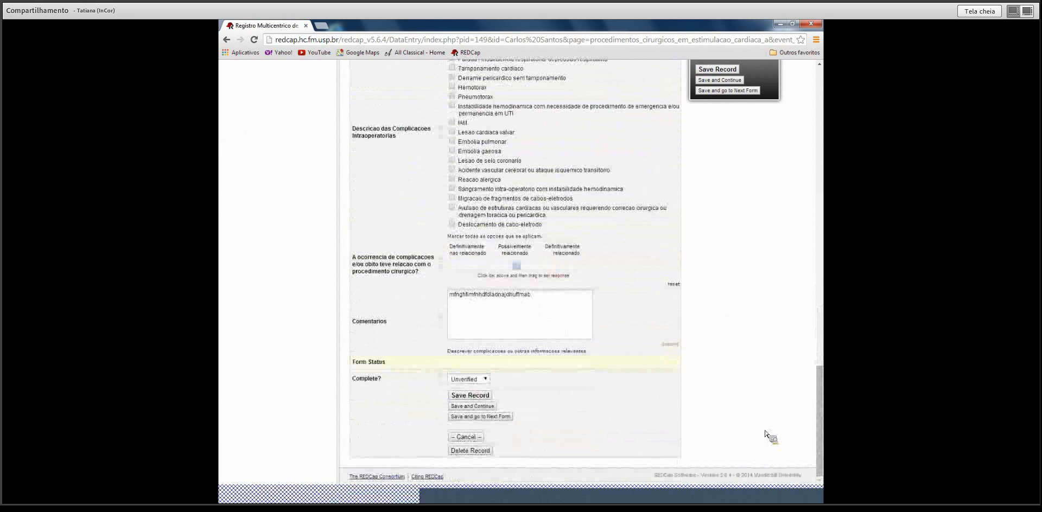
click(452, 151)
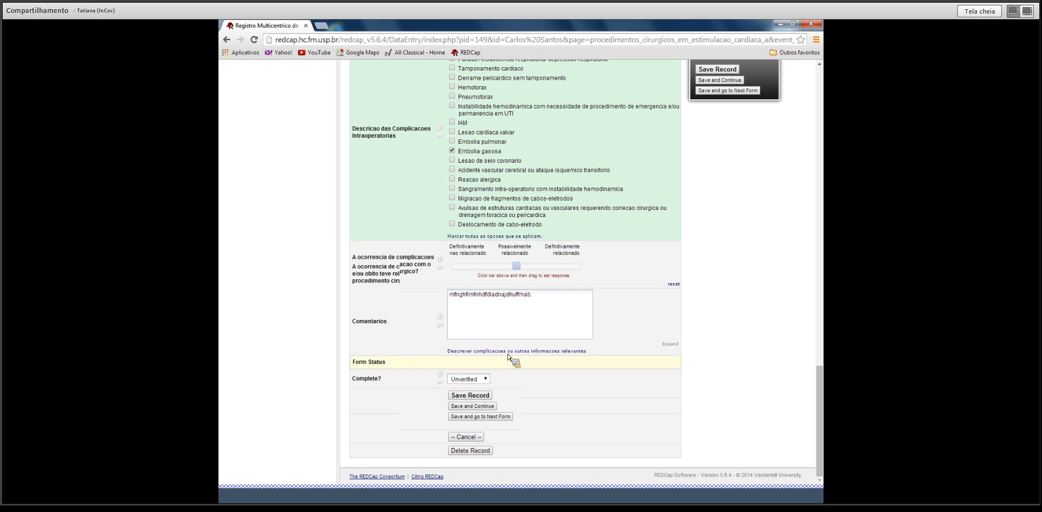
click(485, 380)
click(487, 403)
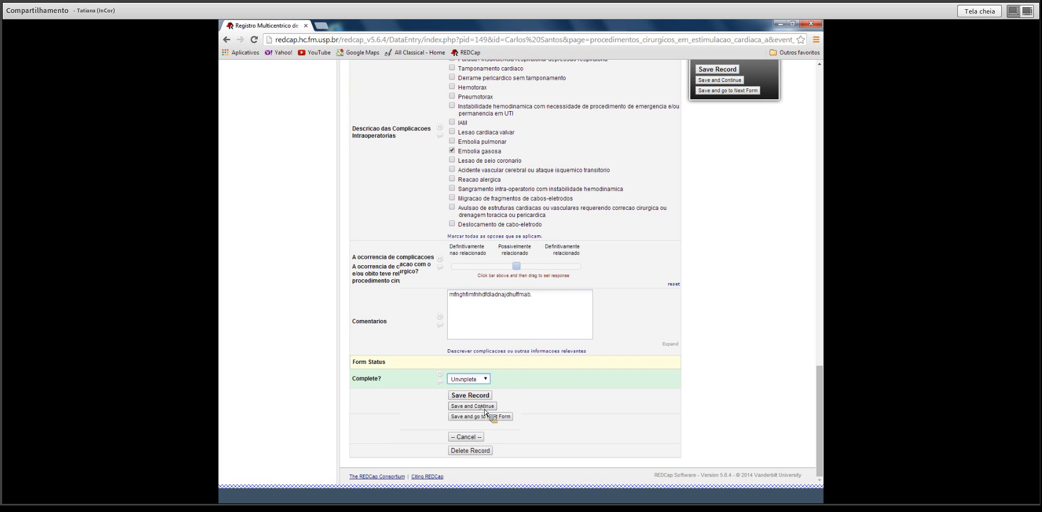
click(482, 396)
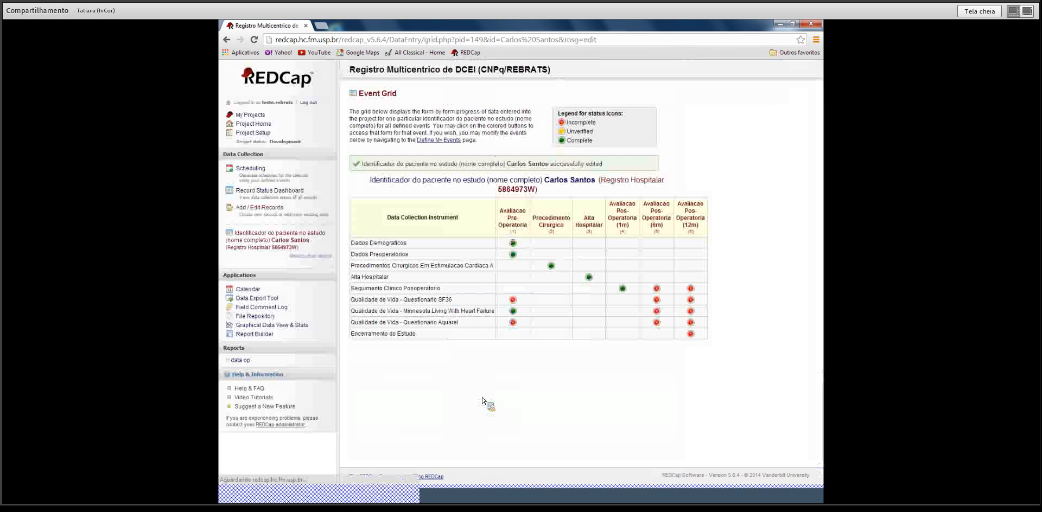
Review the Record Status Dashboard, then log out of REDCap.
click(270, 191)
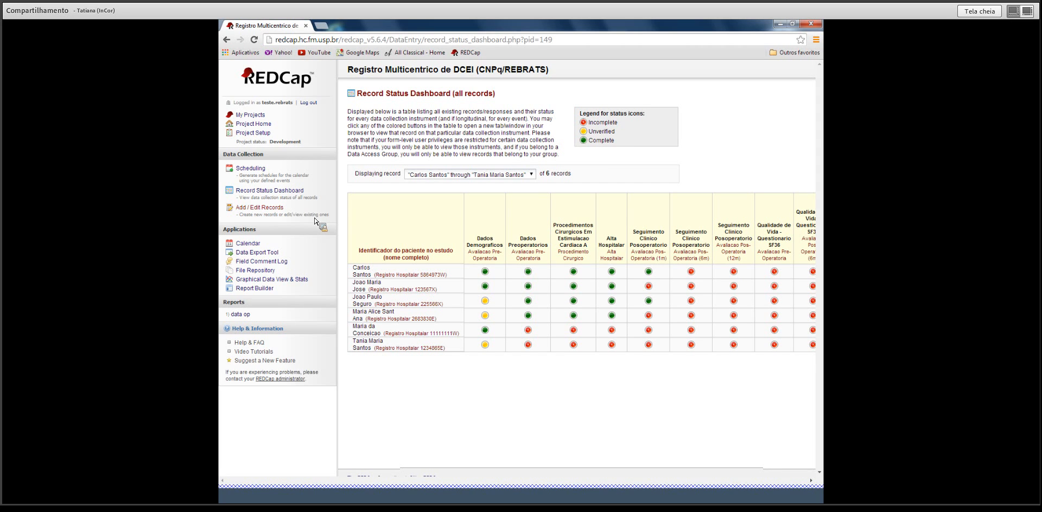
click(312, 105)
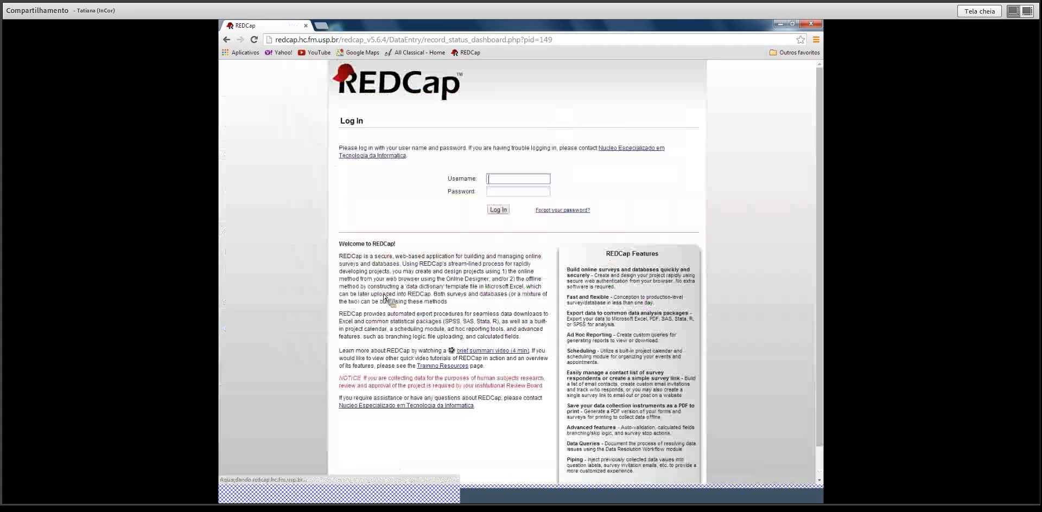